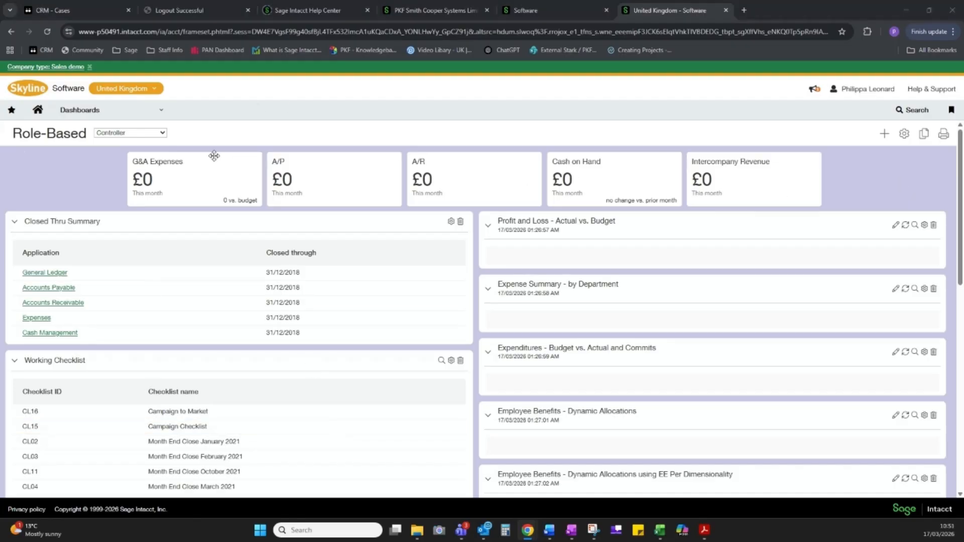
{"action": "left_click", "coordinate": [163, 134]}
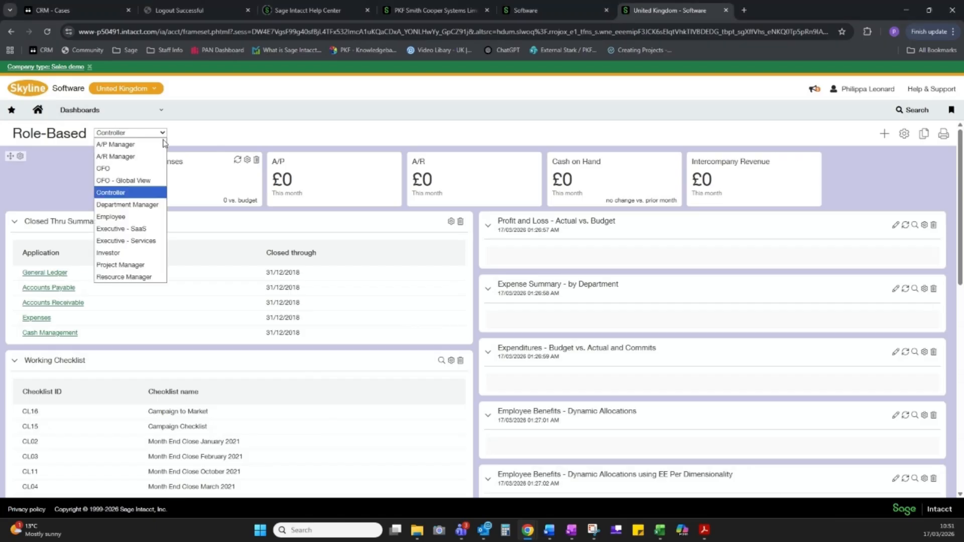
{"action": "left_click", "coordinate": [203, 137]}
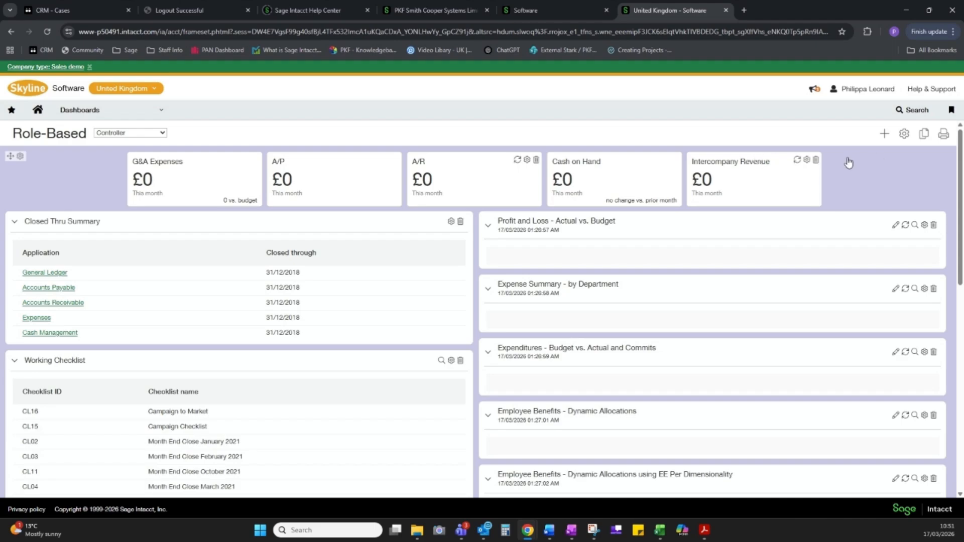
{"action": "left_click", "coordinate": [884, 135]}
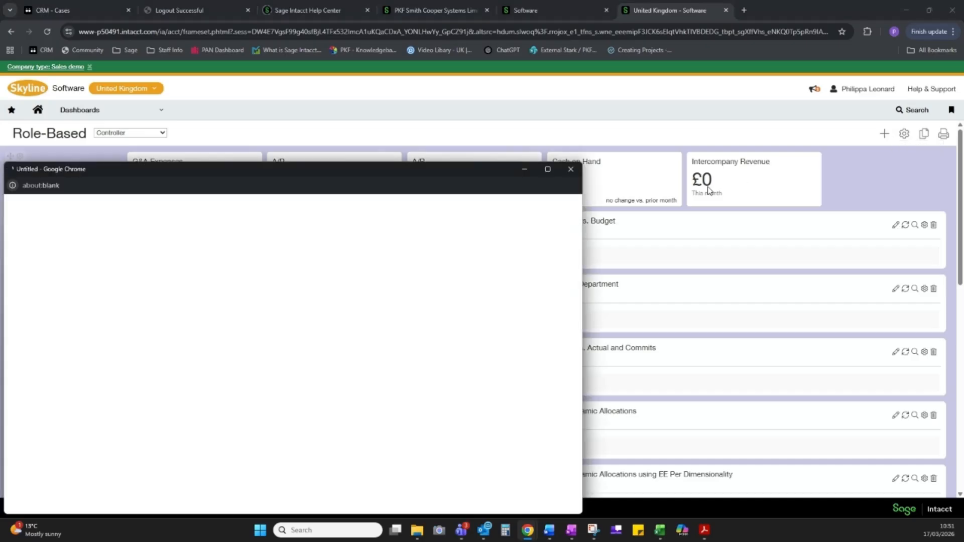
{"action": "left_click", "coordinate": [571, 170]}
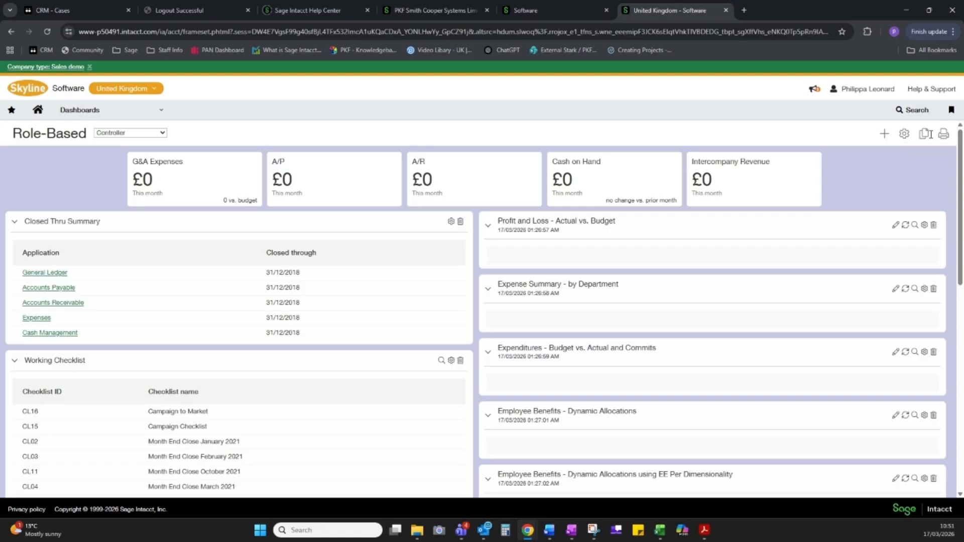
Open the Controller dashboard's properties and set its number of columns to 3
{"action": "left_click", "coordinate": [904, 135]}
{"action": "left_click", "coordinate": [309, 233]}
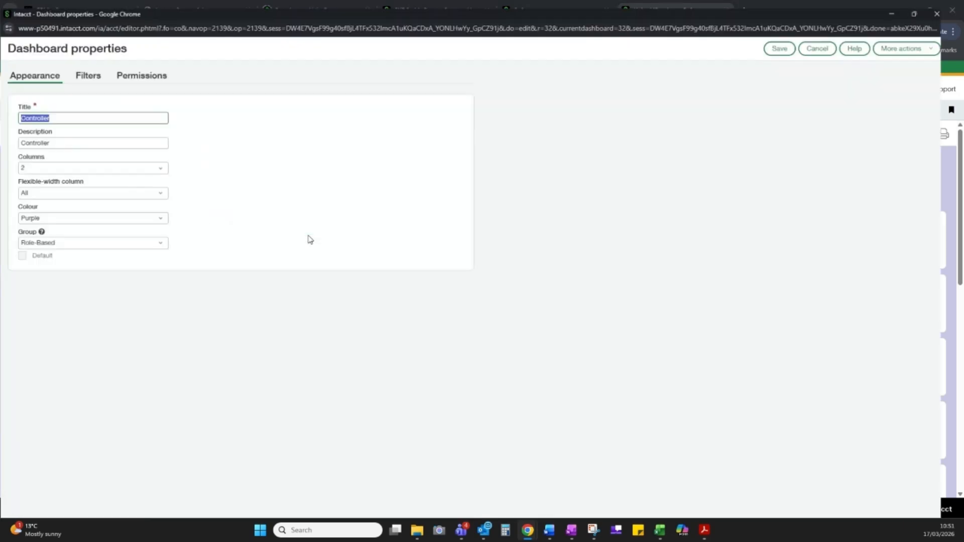
{"action": "left_click", "coordinate": [204, 149]}
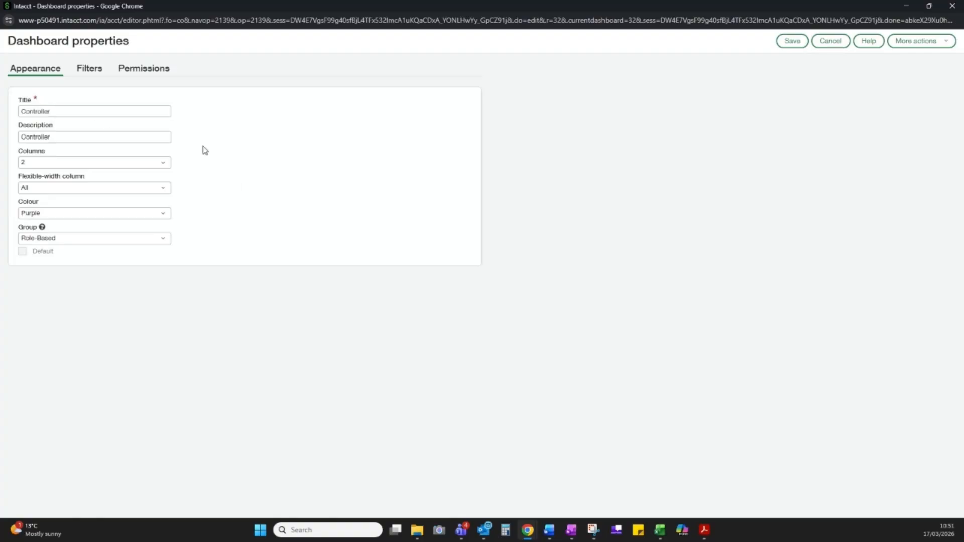
{"action": "left_click", "coordinate": [111, 107]}
{"action": "left_click", "coordinate": [24, 163]}
{"action": "left_click_drag", "start_coordinate": [851, 4], "coordinate": [849, 206]}
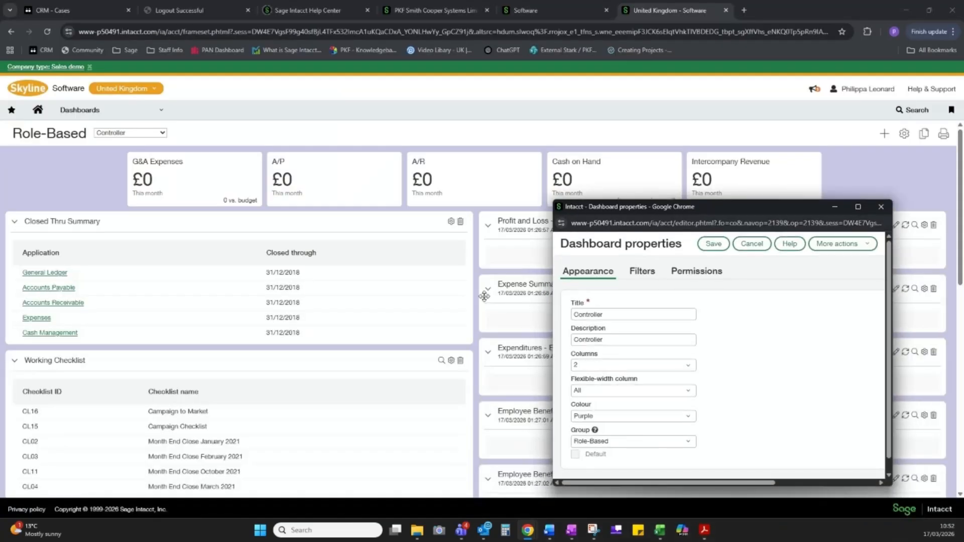
{"action": "left_click", "coordinate": [688, 369]}
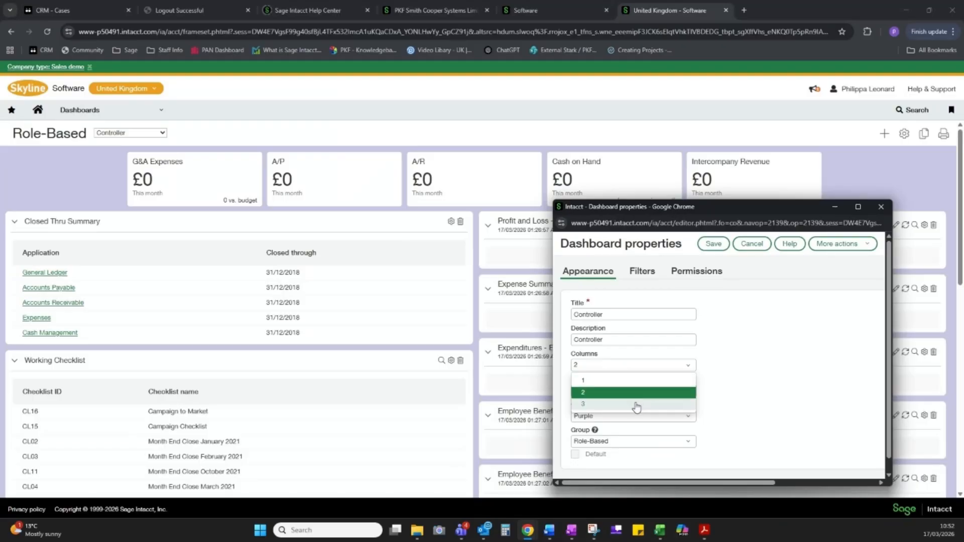
{"action": "left_click", "coordinate": [636, 404]}
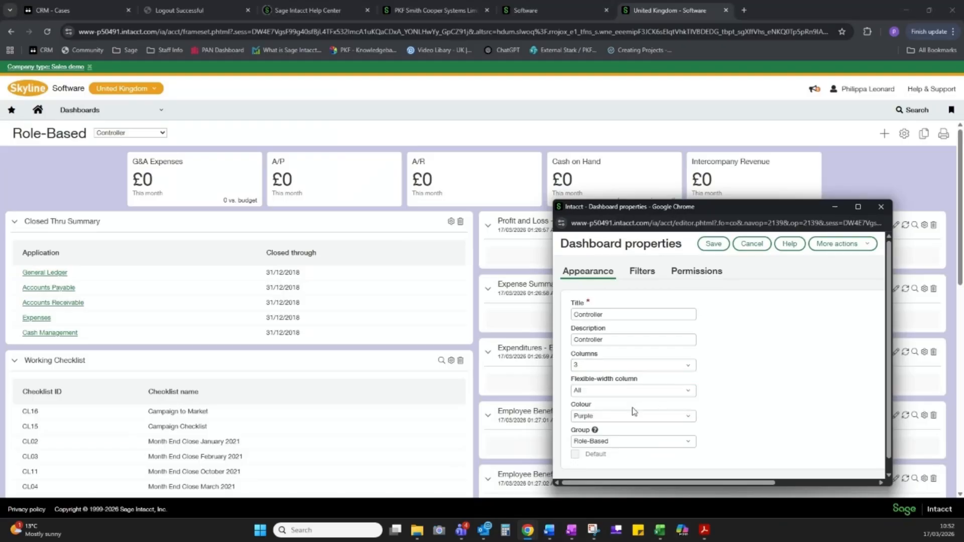
Set the Controller dashboard's colour to Blue in its appearance properties
{"action": "left_click", "coordinate": [597, 418]}
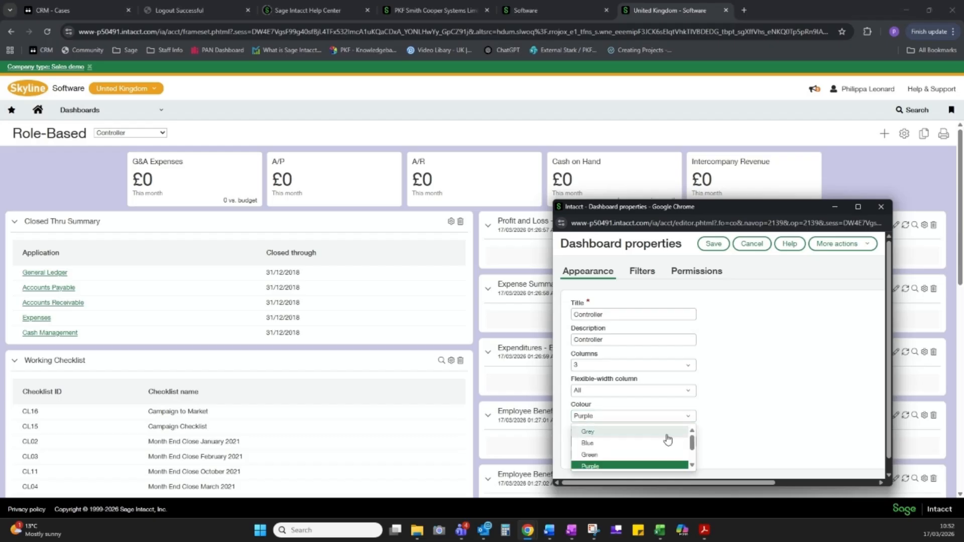
{"action": "left_click", "coordinate": [692, 466]}
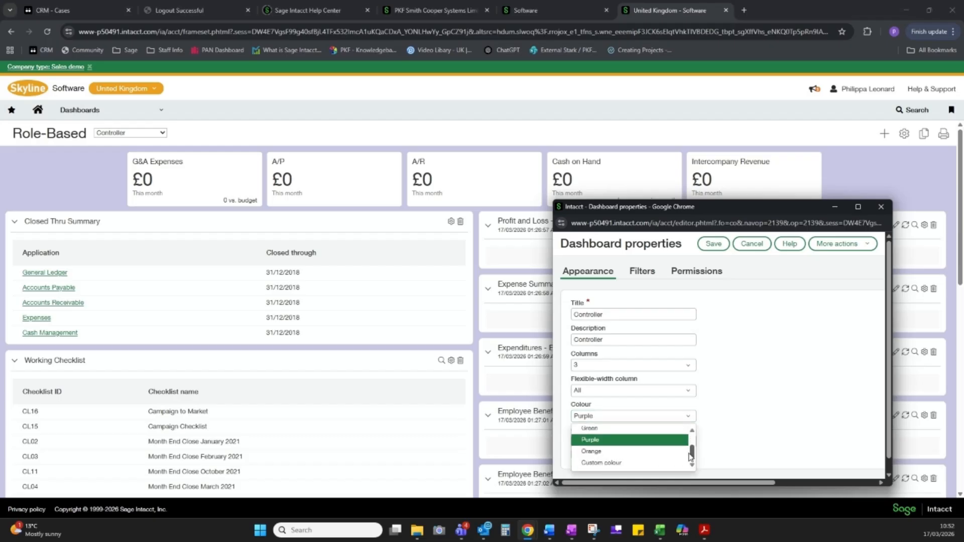
{"action": "scroll", "coordinate": [633, 442], "scroll_direction": "up", "scroll_amount": 1}
{"action": "left_click", "coordinate": [592, 440]}
{"action": "left_click", "coordinate": [858, 207]}
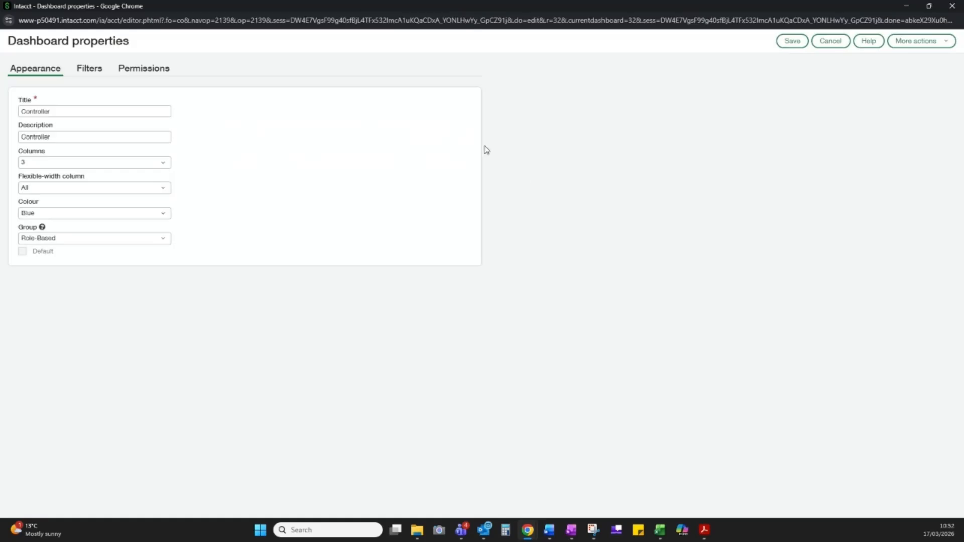
Enable the As of date, Department, Class and Project filters for the dashboard, review its permissions, and save the properties
{"action": "left_click", "coordinate": [92, 74]}
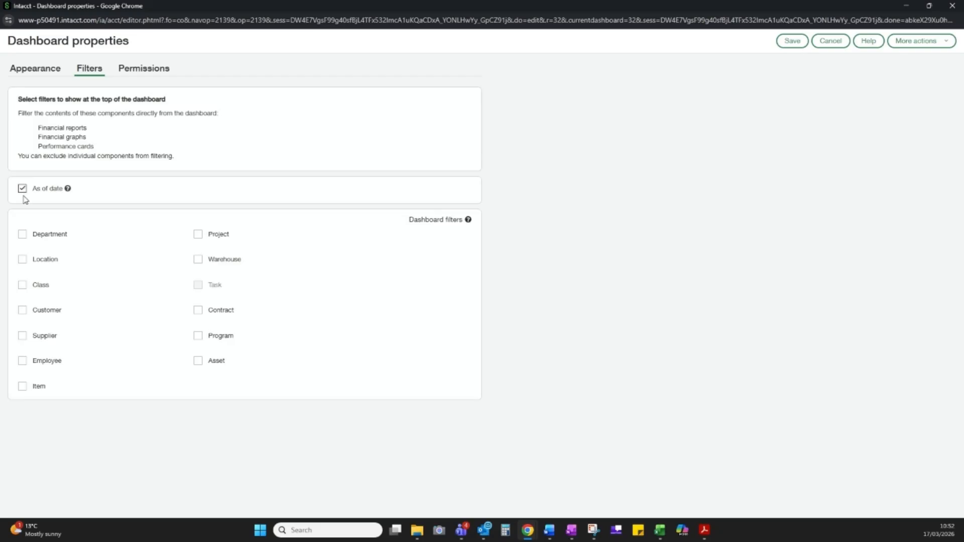
{"action": "left_click", "coordinate": [24, 235]}
{"action": "left_click", "coordinate": [24, 286]}
{"action": "left_click", "coordinate": [198, 235]}
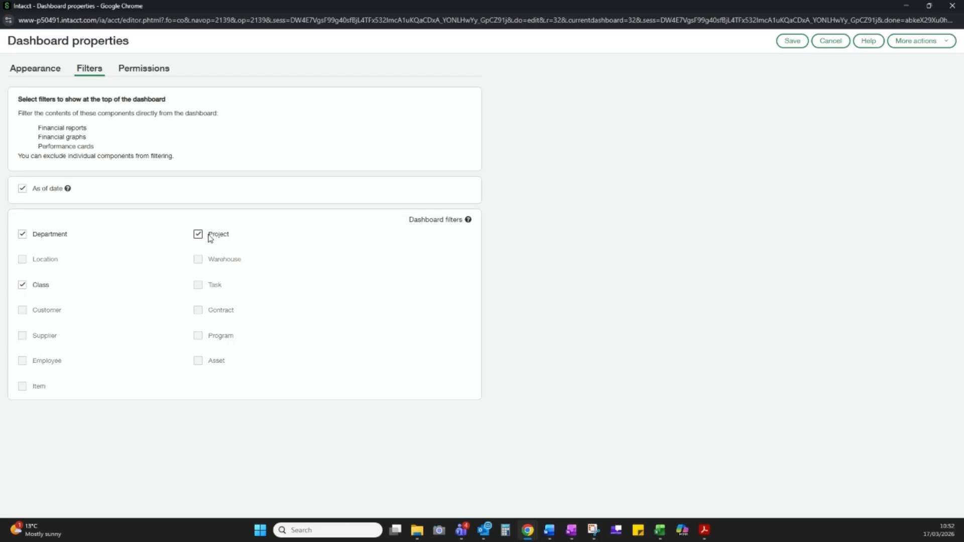
{"action": "left_click", "coordinate": [152, 74]}
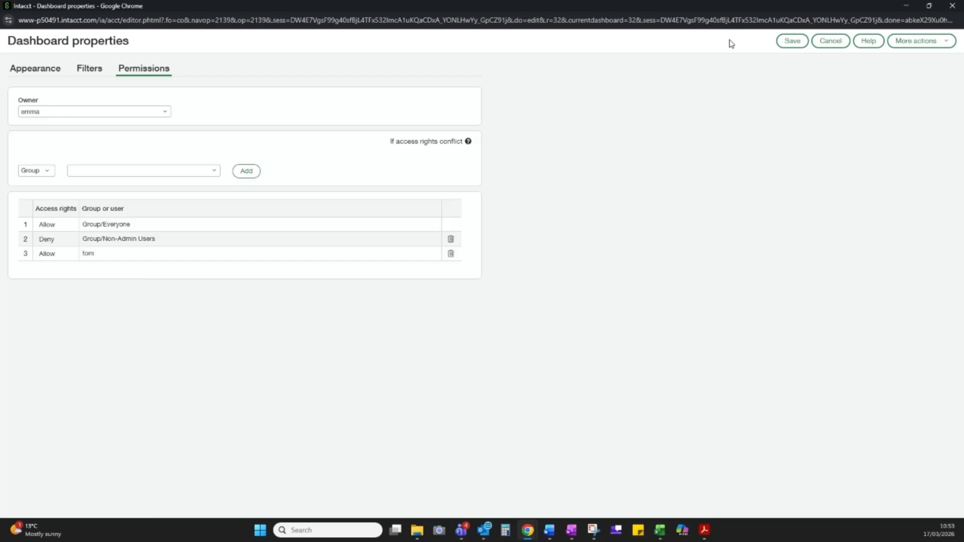
{"action": "left_click", "coordinate": [792, 41]}
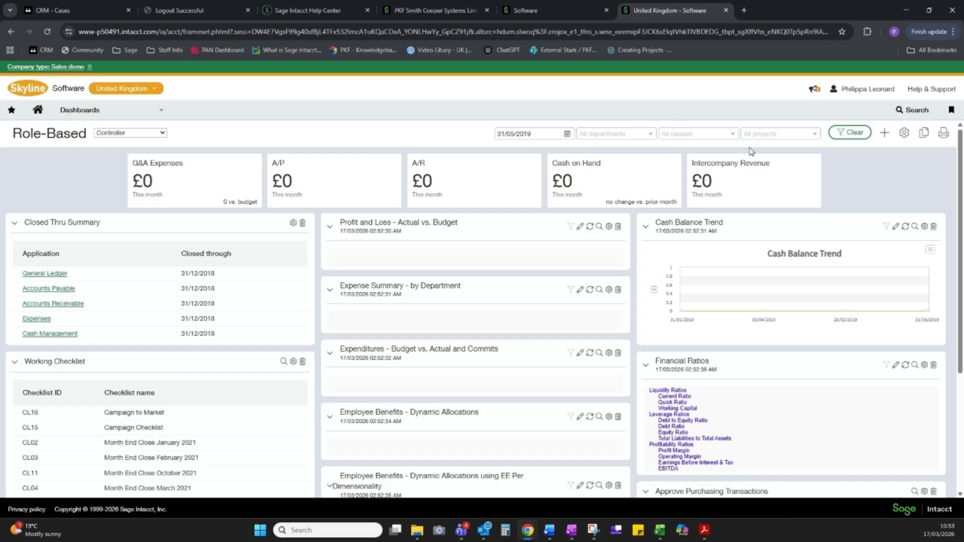
Clear the current dashboard filters and set the as-of date filter to 31 March 2019
{"action": "left_click", "coordinate": [842, 136]}
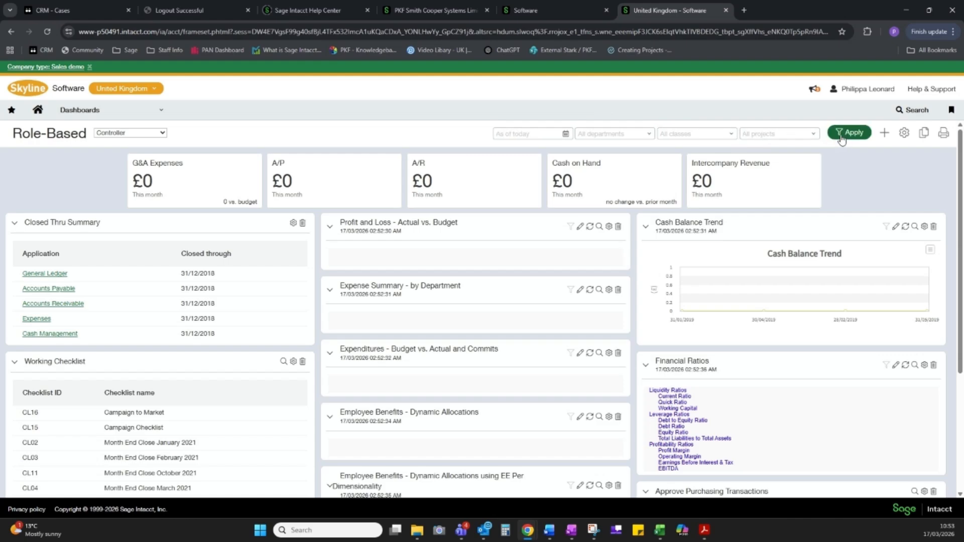
{"action": "left_click", "coordinate": [566, 134]}
{"action": "left_click", "coordinate": [585, 148]}
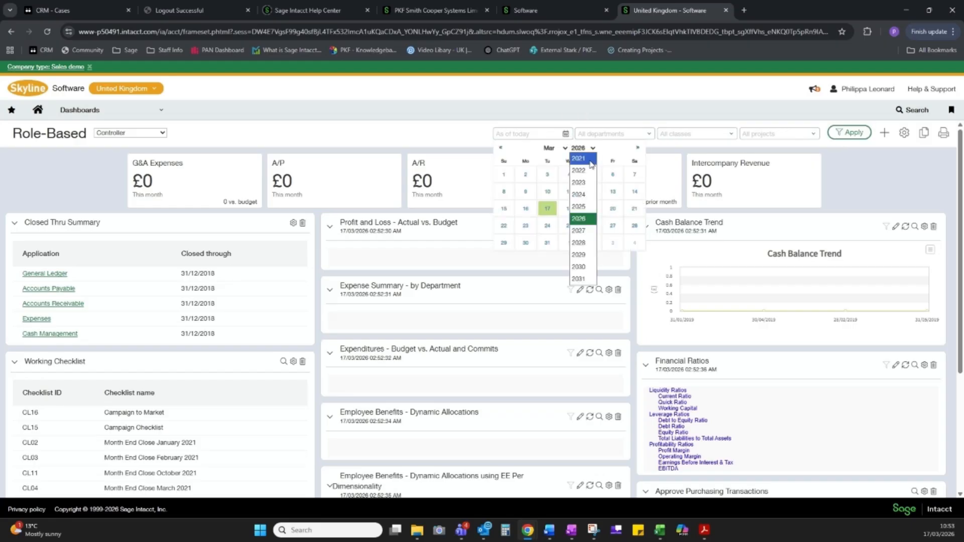
{"action": "left_click", "coordinate": [590, 160]}
{"action": "left_click", "coordinate": [586, 148]}
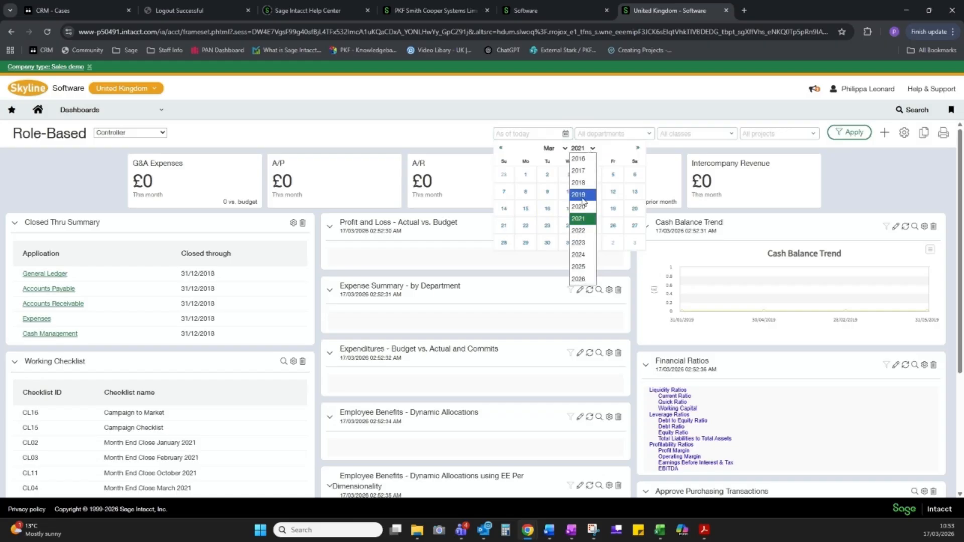
{"action": "left_click", "coordinate": [583, 195]}
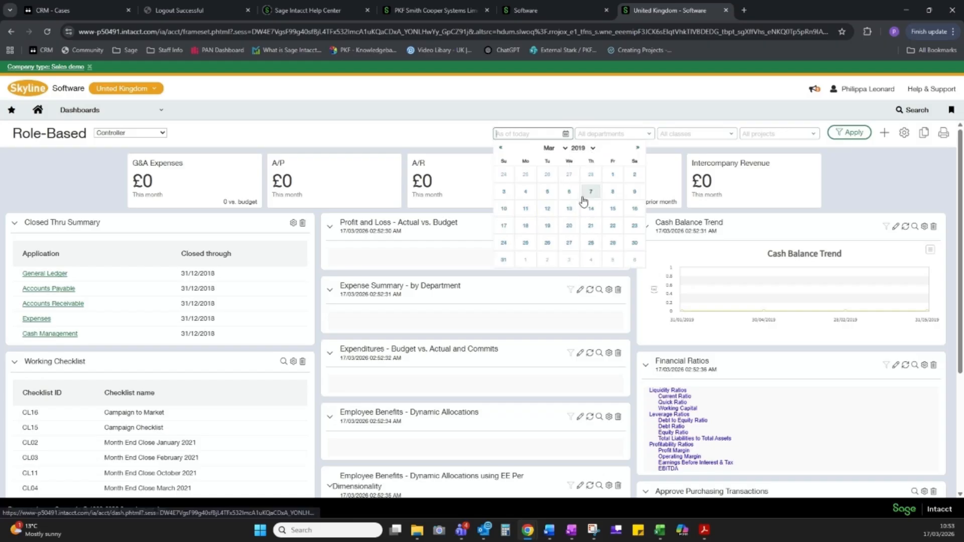
{"action": "left_click", "coordinate": [505, 260]}
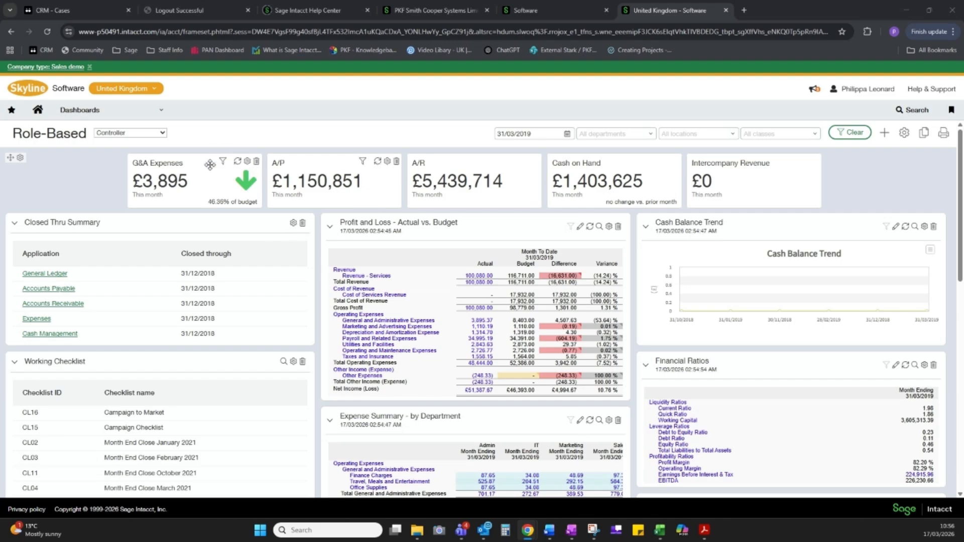
Move the G&A Expenses performance card between the A/P and A/R cards
{"action": "left_click_drag", "start_coordinate": [206, 156], "coordinate": [405, 168]}
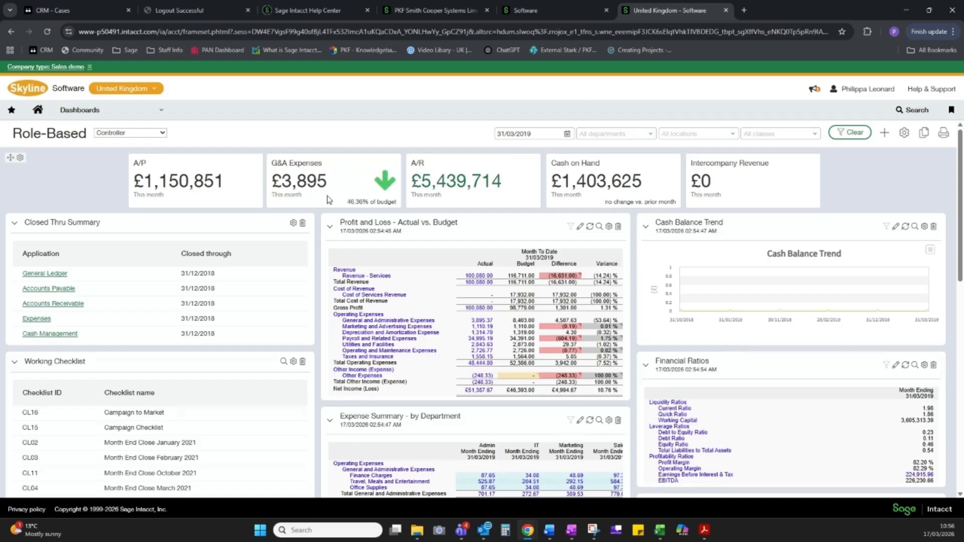
Add a Performance cards component to the dashboard, titled Revenue YTD and reporting on the Revenue account group
{"action": "left_click", "coordinate": [885, 135]}
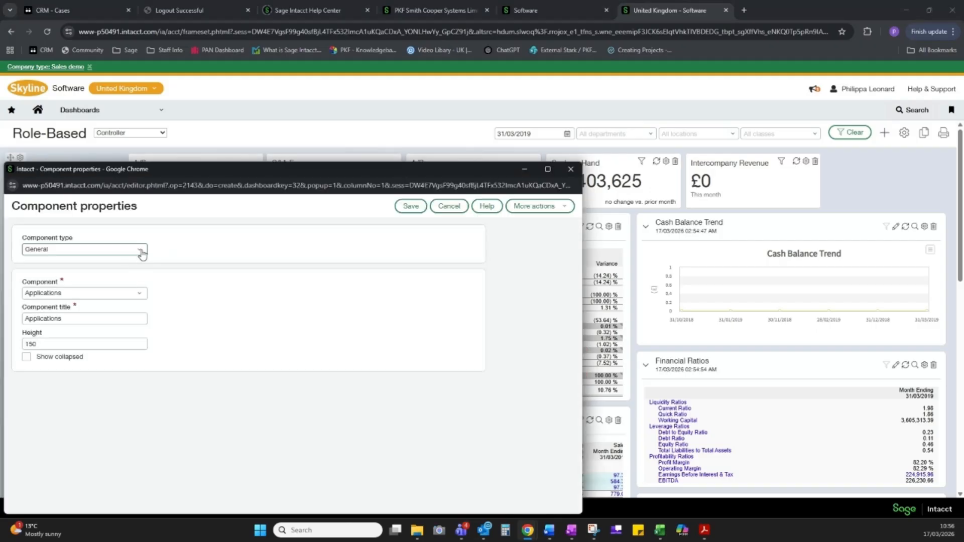
{"action": "left_click", "coordinate": [141, 251]}
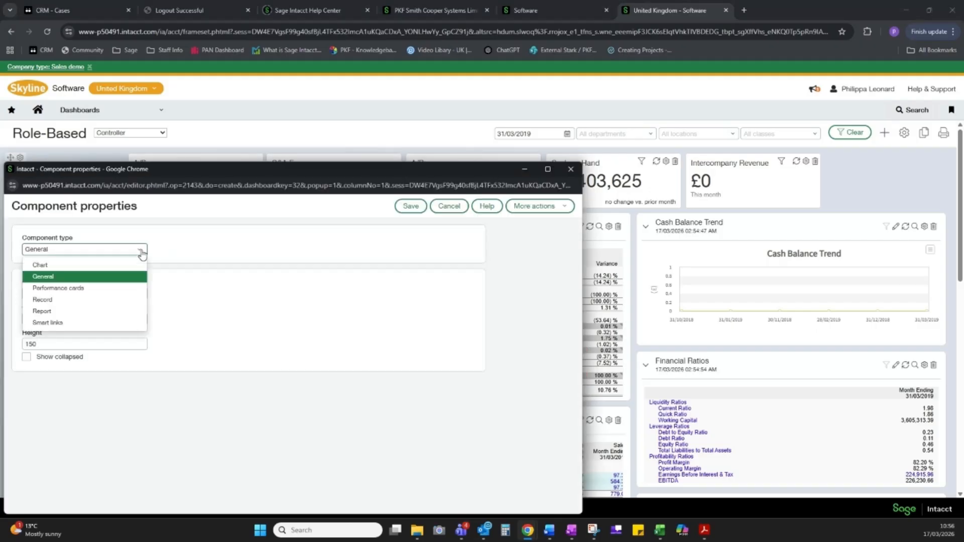
{"action": "left_click", "coordinate": [70, 288]}
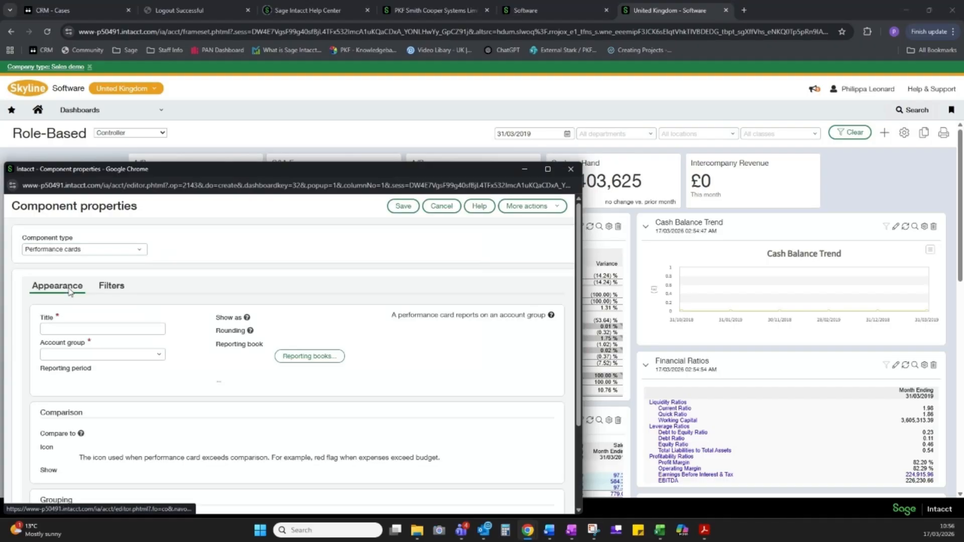
{"action": "left_click", "coordinate": [91, 328]}
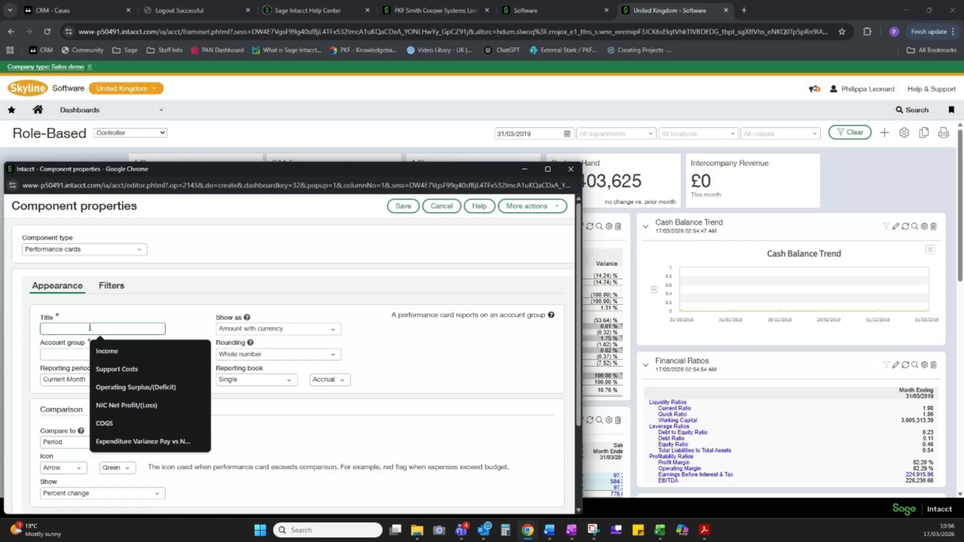
{"action": "type", "text": "Revenue YTD"}
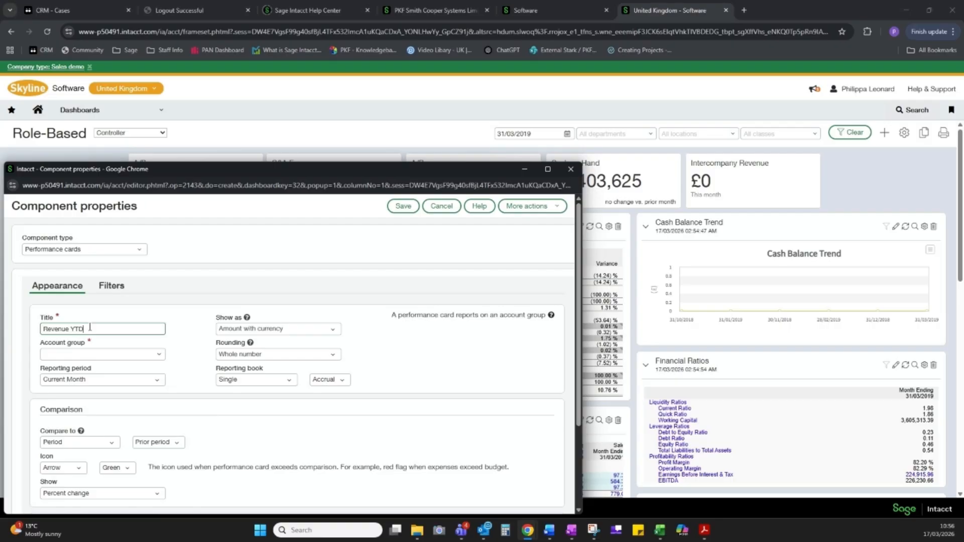
{"action": "left_click", "coordinate": [130, 353]}
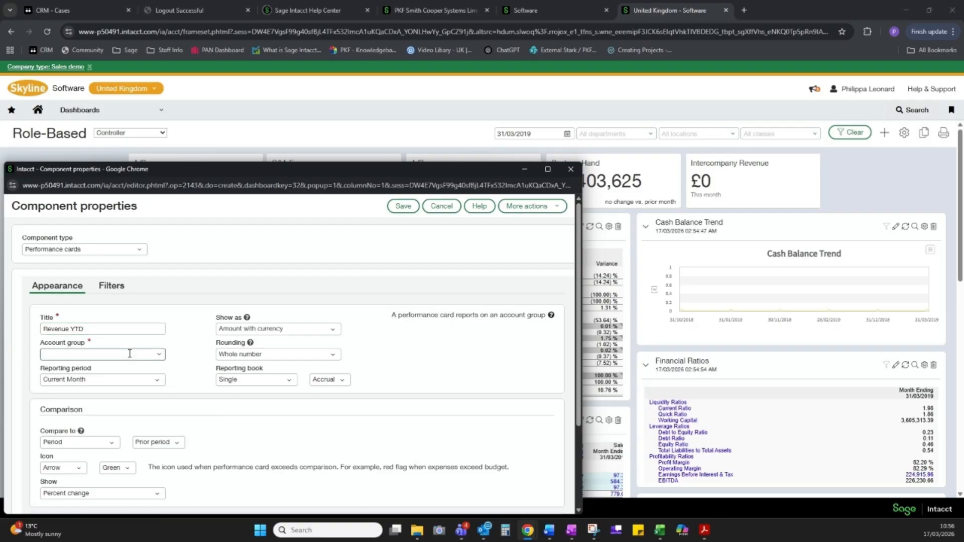
{"action": "type", "text": "rev"}
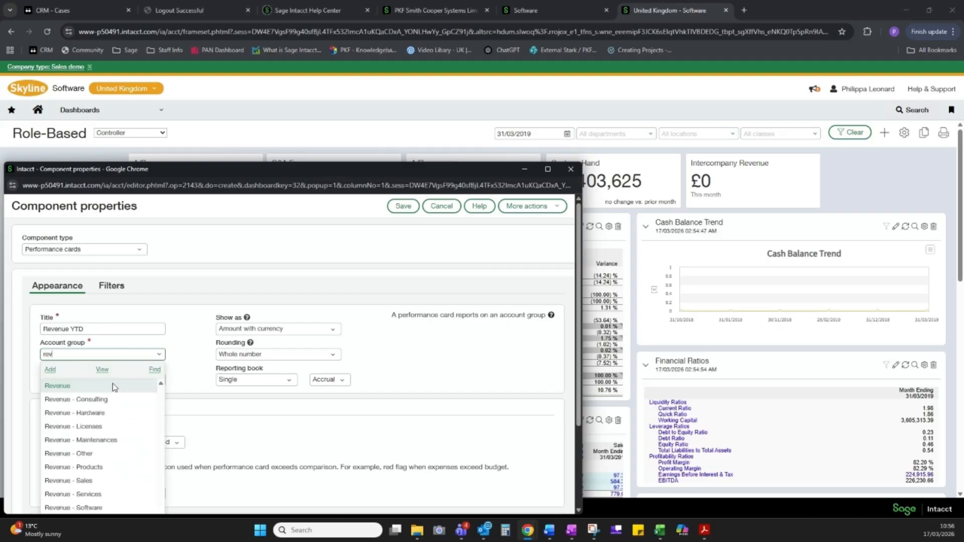
{"action": "left_click", "coordinate": [100, 385]}
Set the Revenue YTD card's reporting period to Current Year To Date and its comparison icon to Thumbs, and save it
{"action": "scroll", "coordinate": [101, 387], "scroll_direction": "down", "scroll_amount": 1}
{"action": "left_click", "coordinate": [548, 169]}
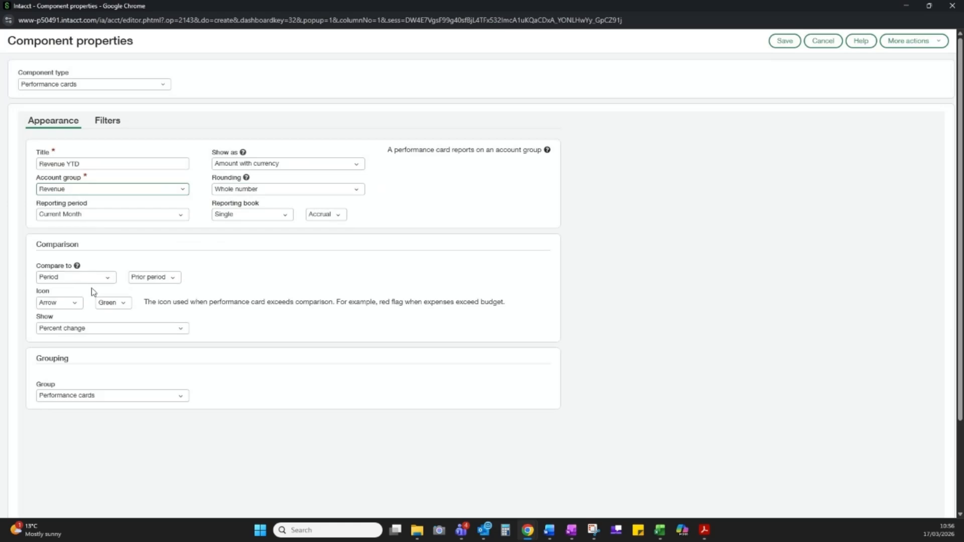
{"action": "left_click", "coordinate": [185, 220]}
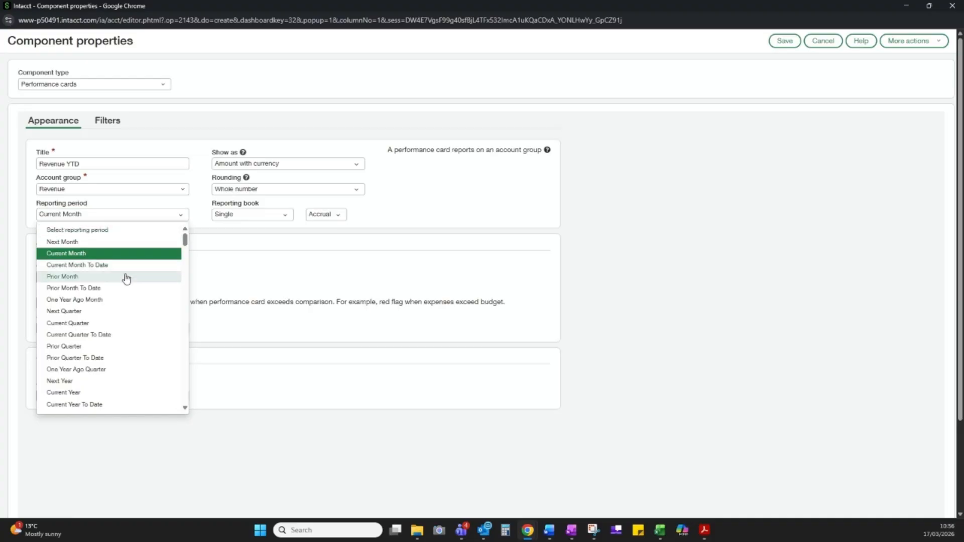
{"action": "left_click", "coordinate": [89, 404]}
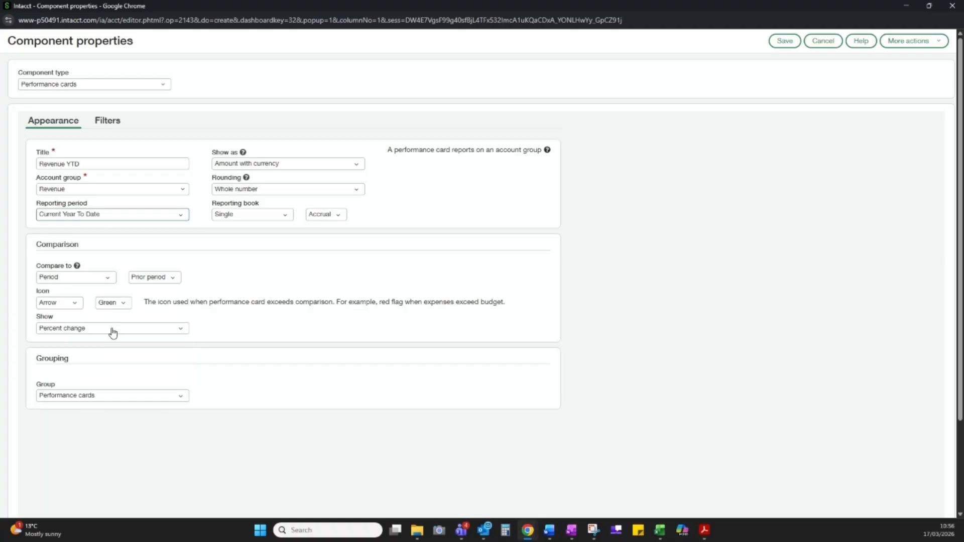
{"action": "left_click", "coordinate": [70, 304]}
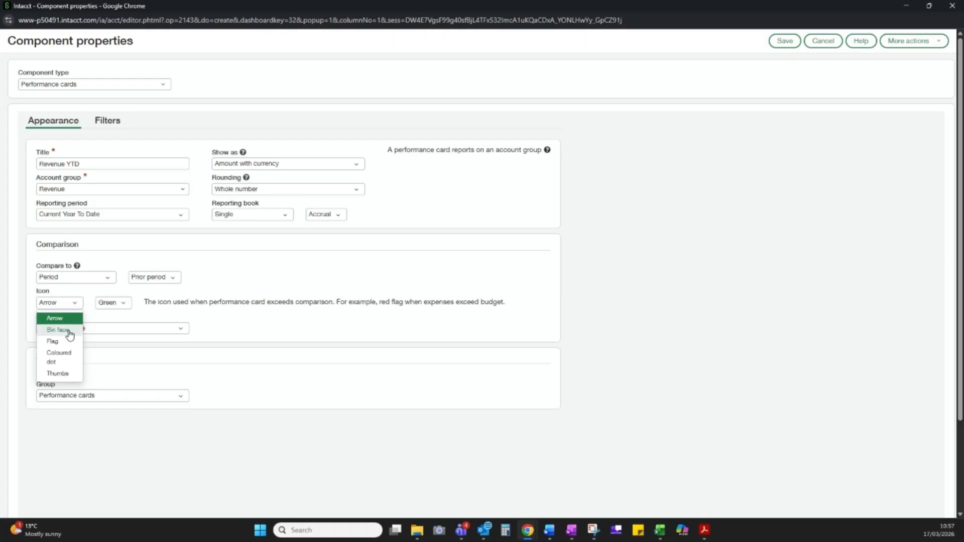
{"action": "left_click", "coordinate": [60, 374]}
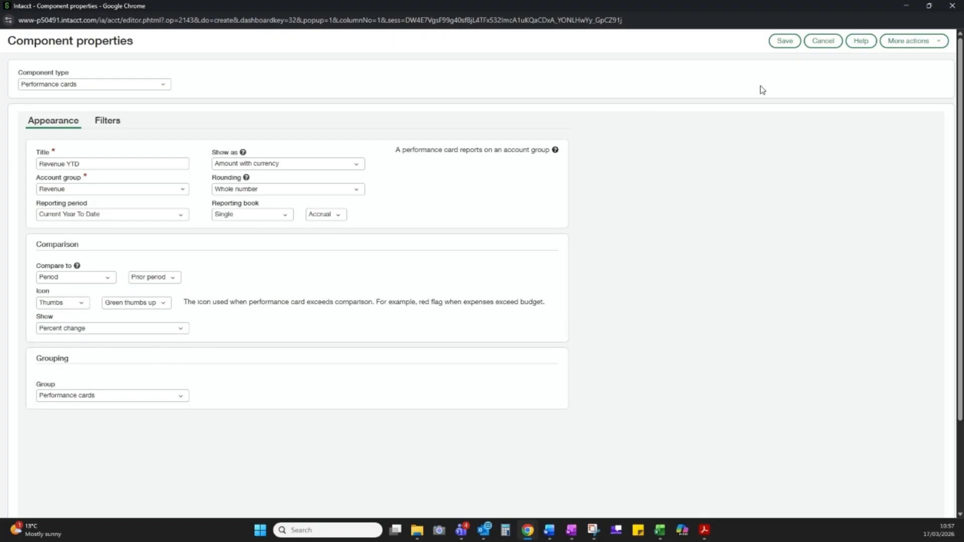
{"action": "left_click", "coordinate": [782, 41]}
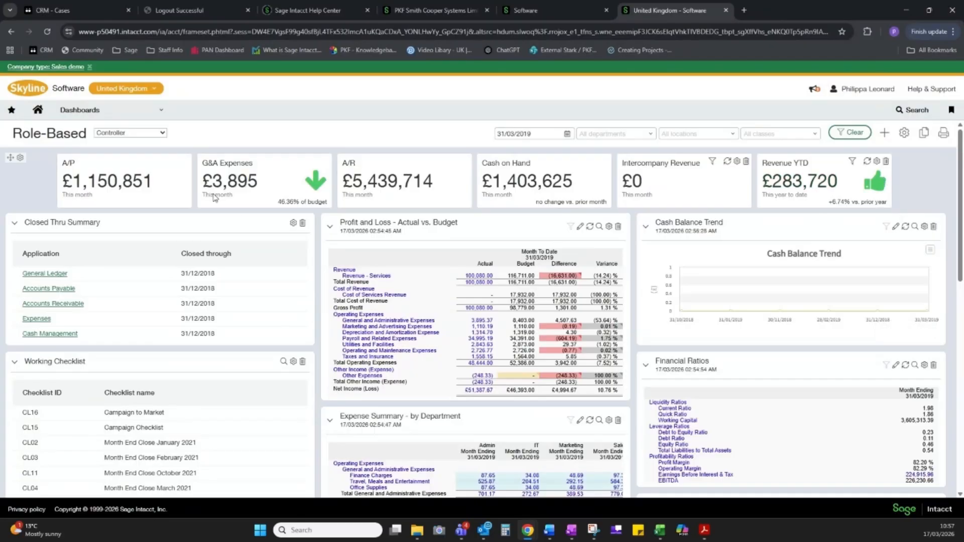
Review the filter settings of the Revenue YTD performance card and close them without changes
{"action": "left_click", "coordinate": [877, 161]}
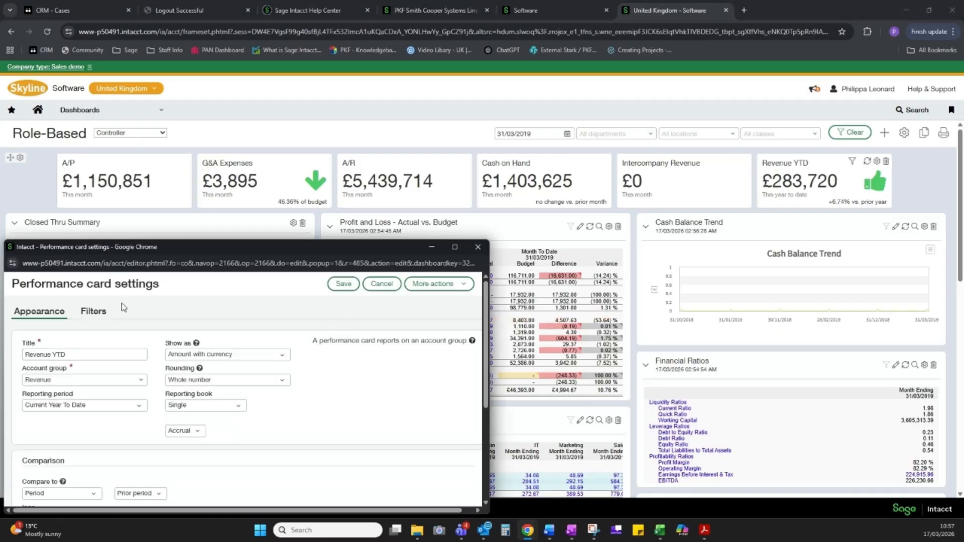
{"action": "left_click", "coordinate": [91, 312]}
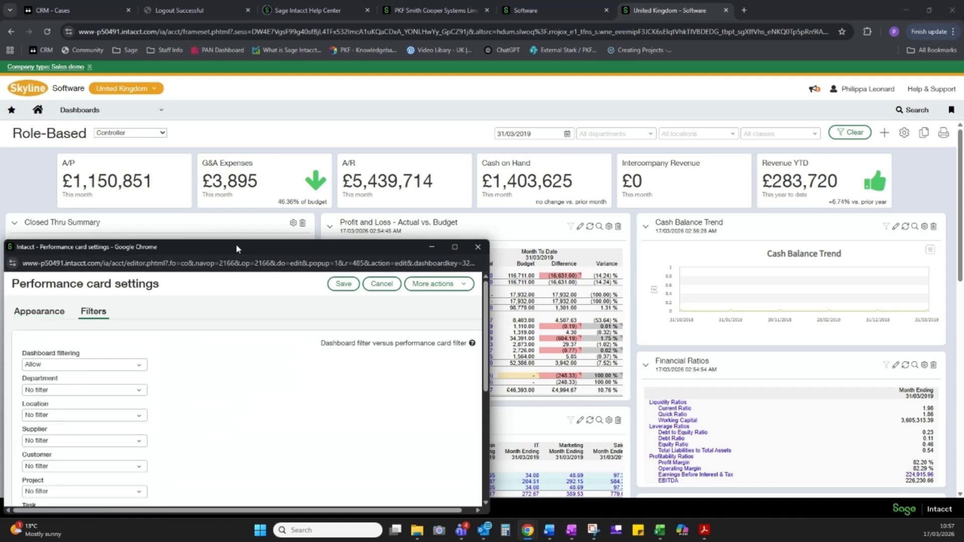
{"action": "left_click_drag", "start_coordinate": [236, 244], "coordinate": [281, 110]}
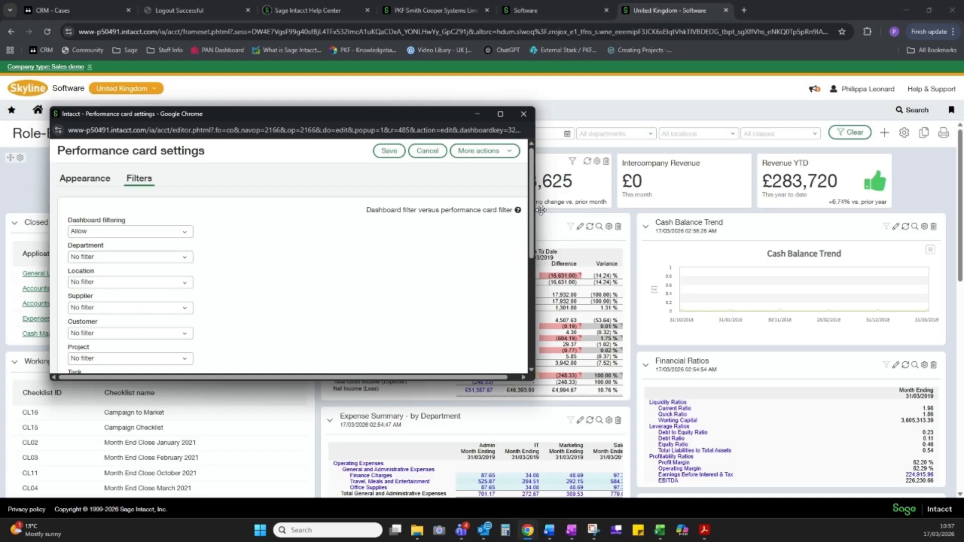
{"action": "left_click_drag", "start_coordinate": [533, 209], "coordinate": [532, 126]}
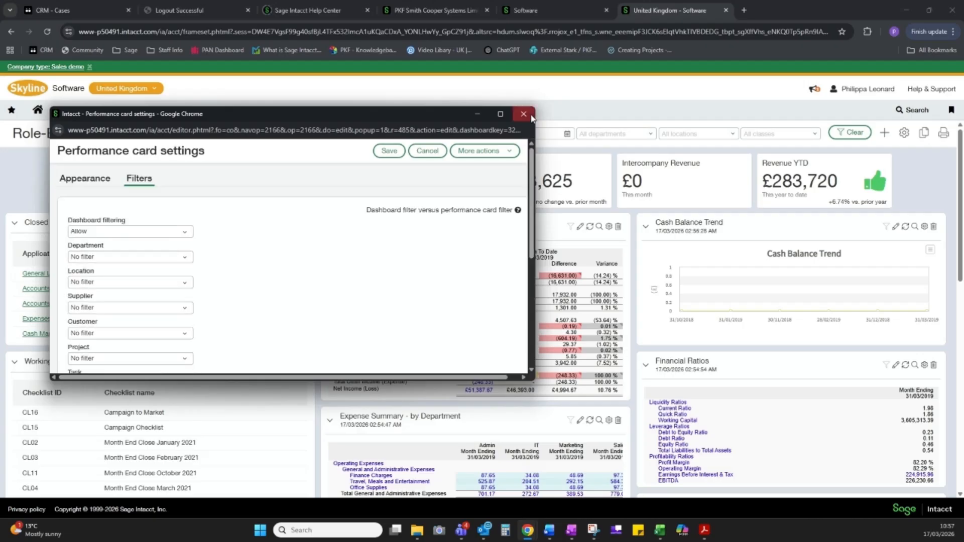
{"action": "left_click", "coordinate": [525, 116]}
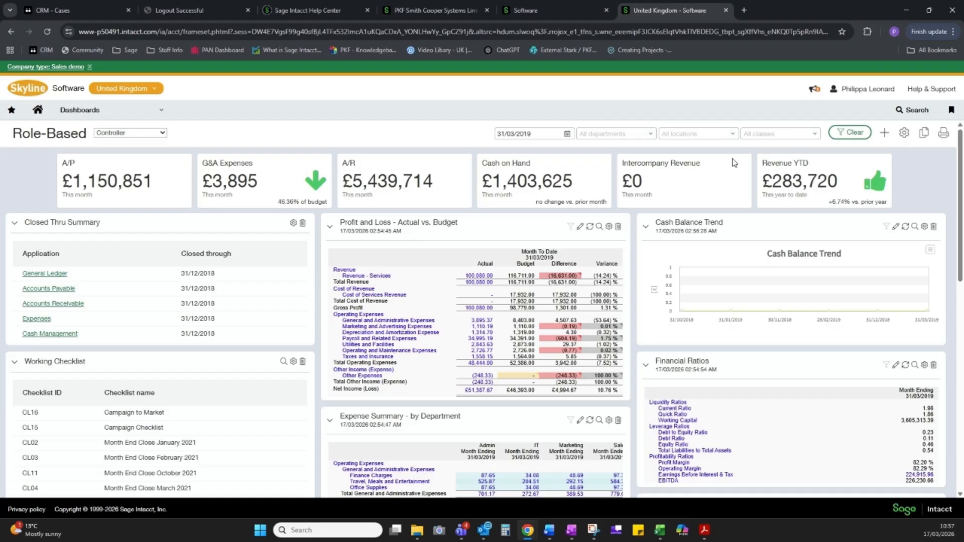
Add a General component to the dashboard using the Message Board component, and save it
{"action": "left_click", "coordinate": [885, 134]}
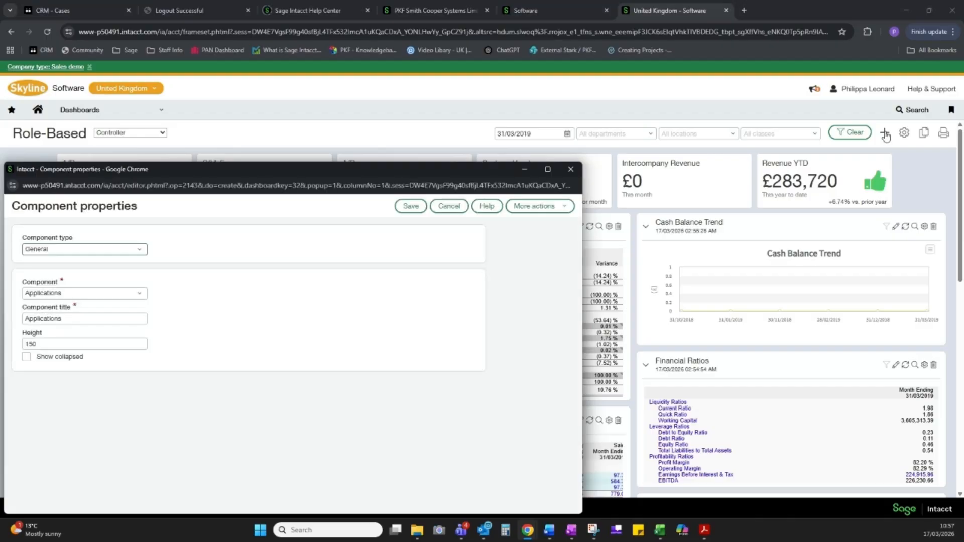
{"action": "left_click", "coordinate": [141, 255]}
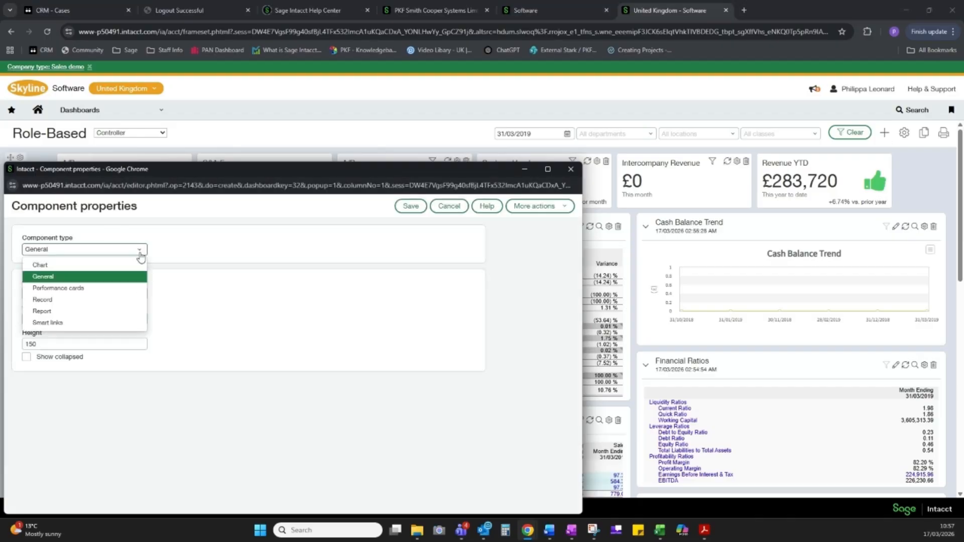
{"action": "left_click", "coordinate": [189, 294]}
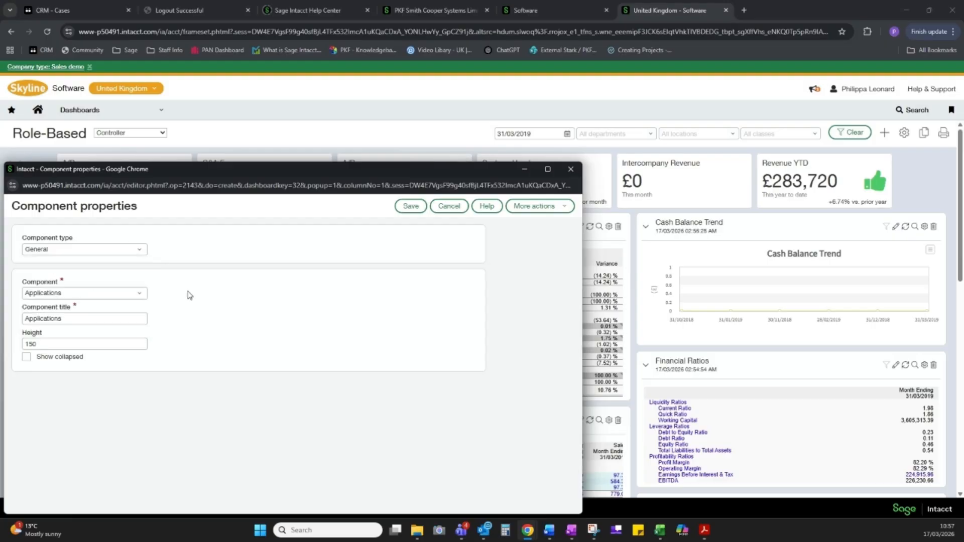
{"action": "left_click", "coordinate": [135, 294]}
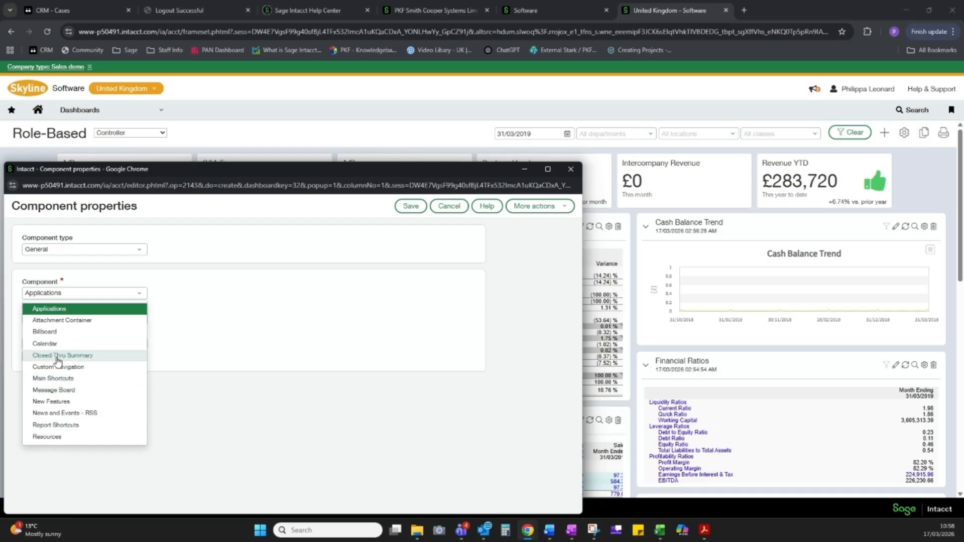
{"action": "left_click", "coordinate": [50, 391]}
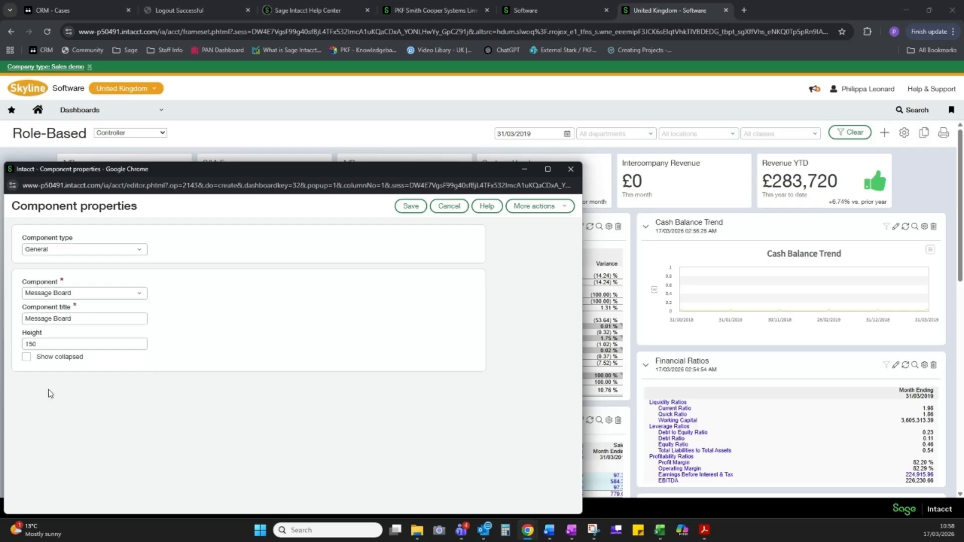
{"action": "left_click", "coordinate": [412, 209]}
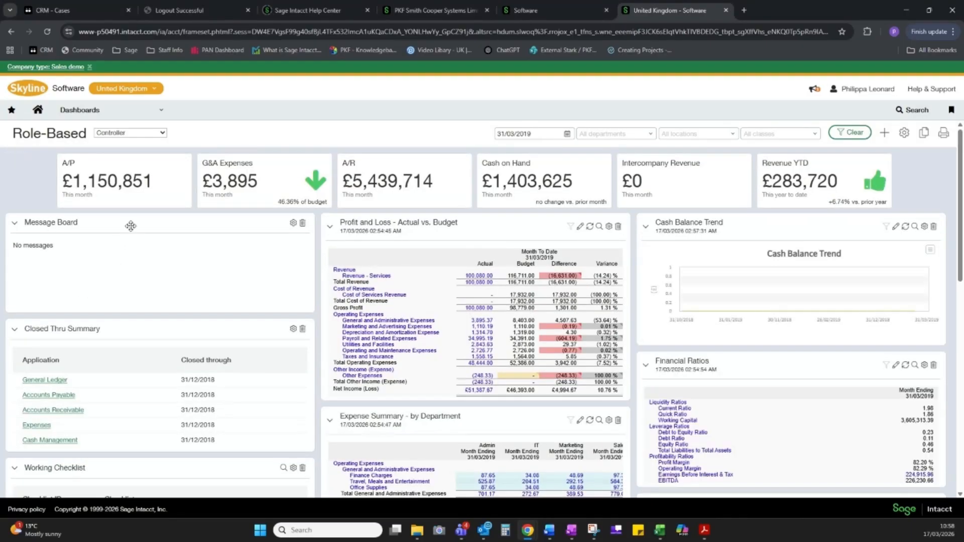
{"action": "mouse_move", "coordinate": [128, 232]}
{"action": "left_mouse_down"}
{"action": "mouse_move", "coordinate": [140, 312]}
{"action": "mouse_move", "coordinate": [131, 379]}
{"action": "mouse_move", "coordinate": [137, 236]}
{"action": "left_mouse_up"}
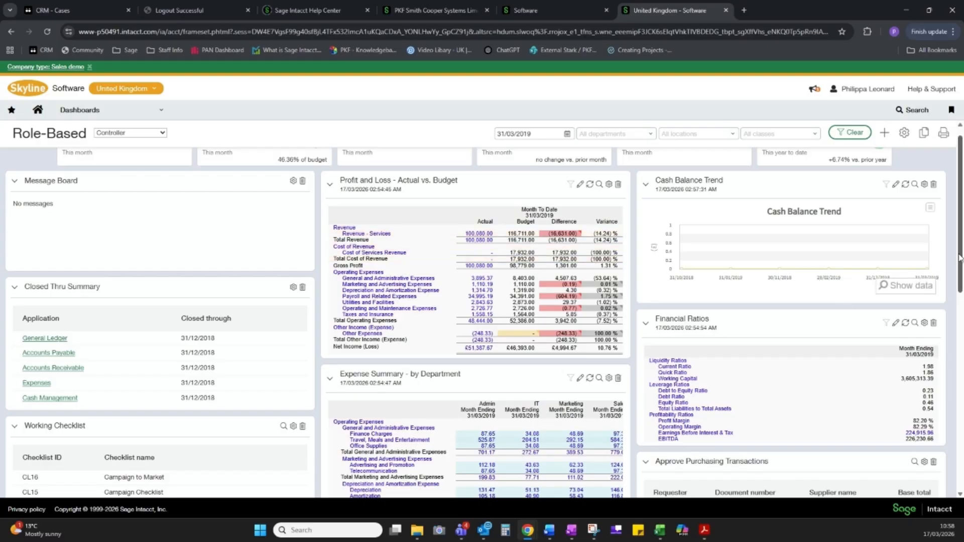
Add a Chart component to the dashboard using the financial chart Operating Expense by Department - Global, and save it
{"action": "scroll", "coordinate": [962, 231], "scroll_direction": "up", "scroll_amount": 1}
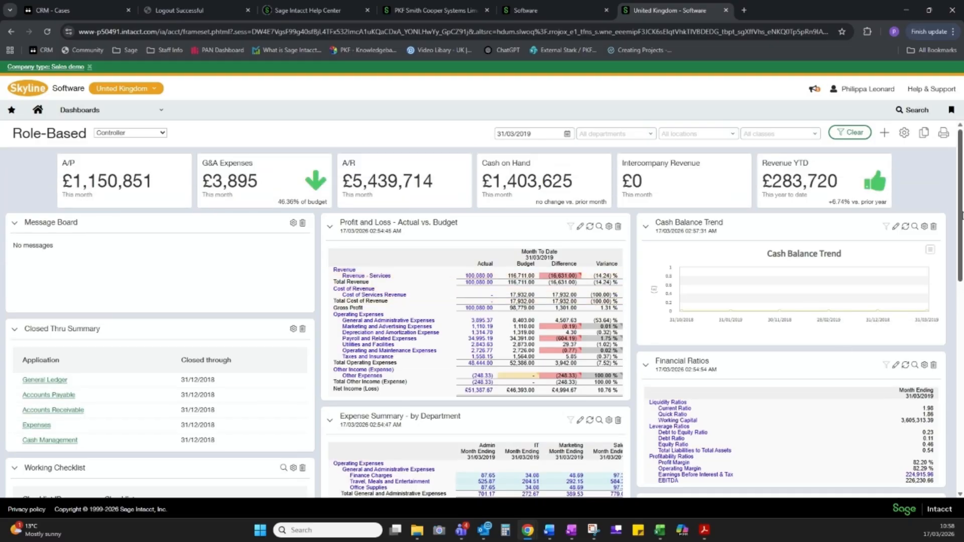
{"action": "left_click", "coordinate": [885, 134]}
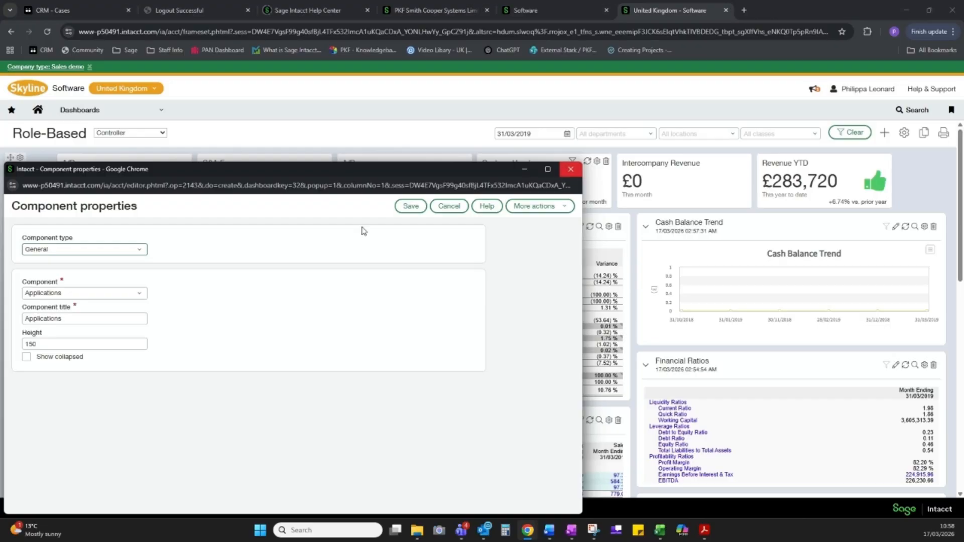
{"action": "left_click", "coordinate": [134, 251]}
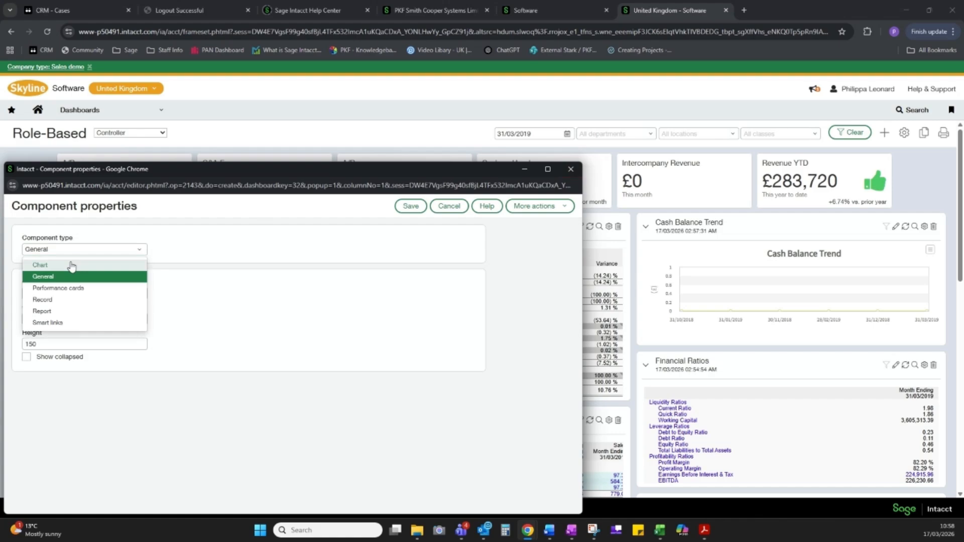
{"action": "left_click", "coordinate": [41, 265]}
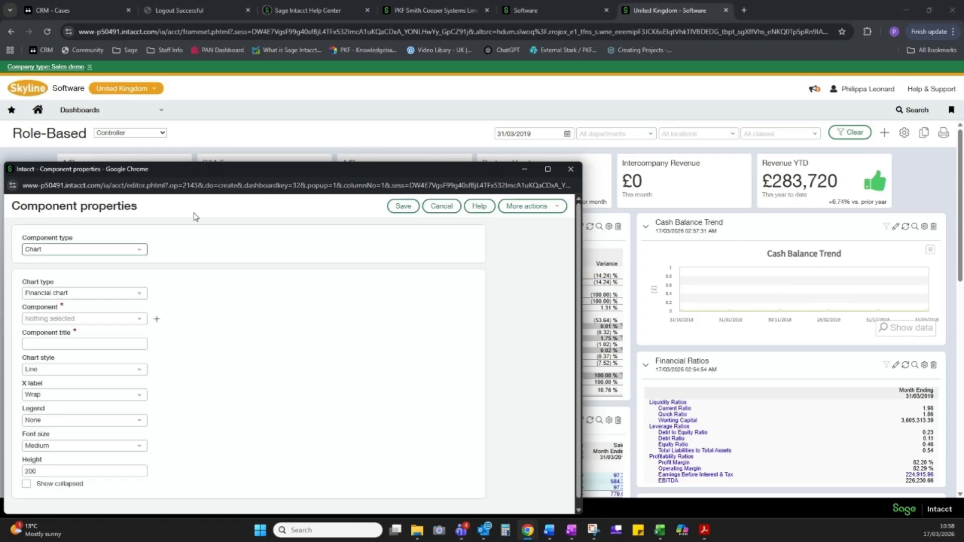
{"action": "left_click", "coordinate": [143, 319]}
{"action": "left_click_drag", "start_coordinate": [139, 347], "coordinate": [148, 403]}
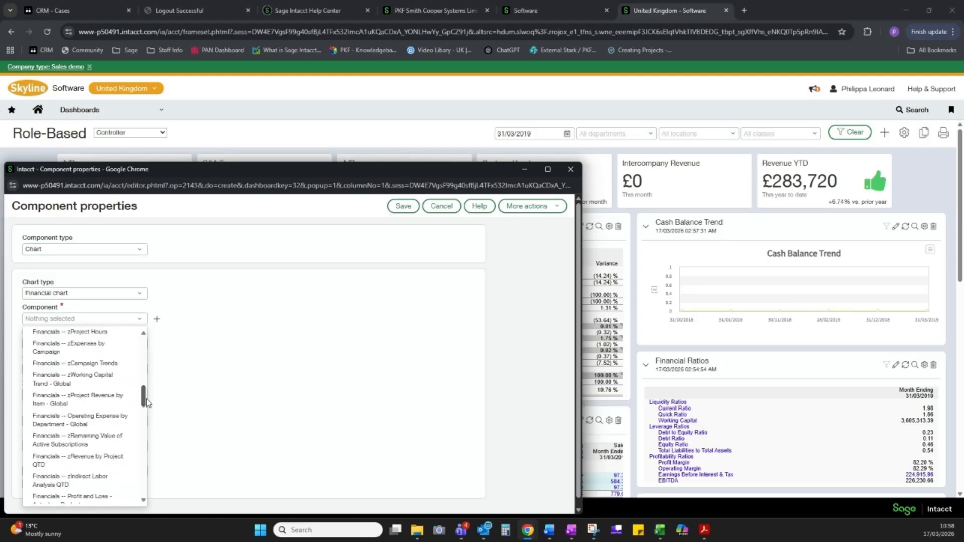
{"action": "left_click", "coordinate": [112, 422]}
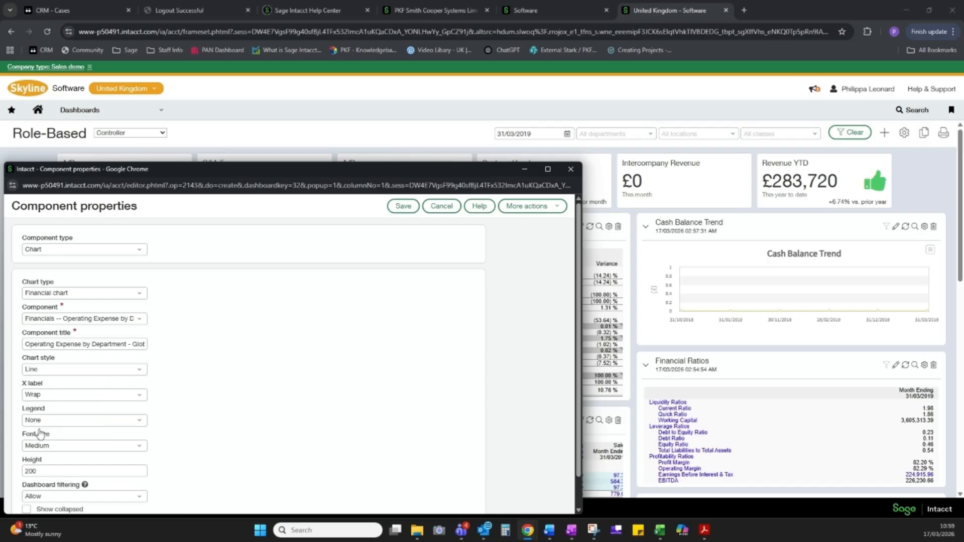
{"action": "left_click", "coordinate": [404, 206]}
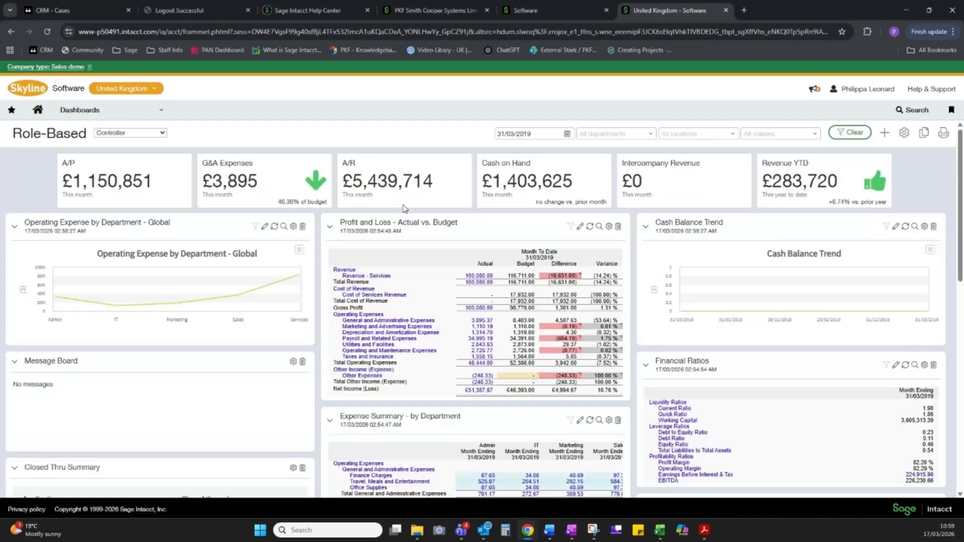
Set the Operating Expense by Department - Global chart's style to Doughnut, save it, and move it above the Profit and Loss - Actual vs. Budget report
{"action": "left_click", "coordinate": [294, 227]}
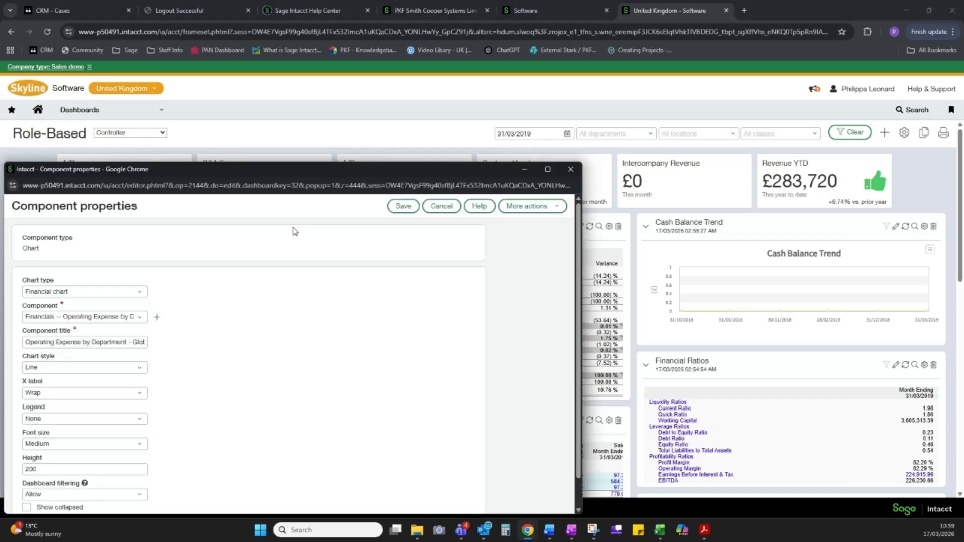
{"action": "left_click", "coordinate": [139, 368]}
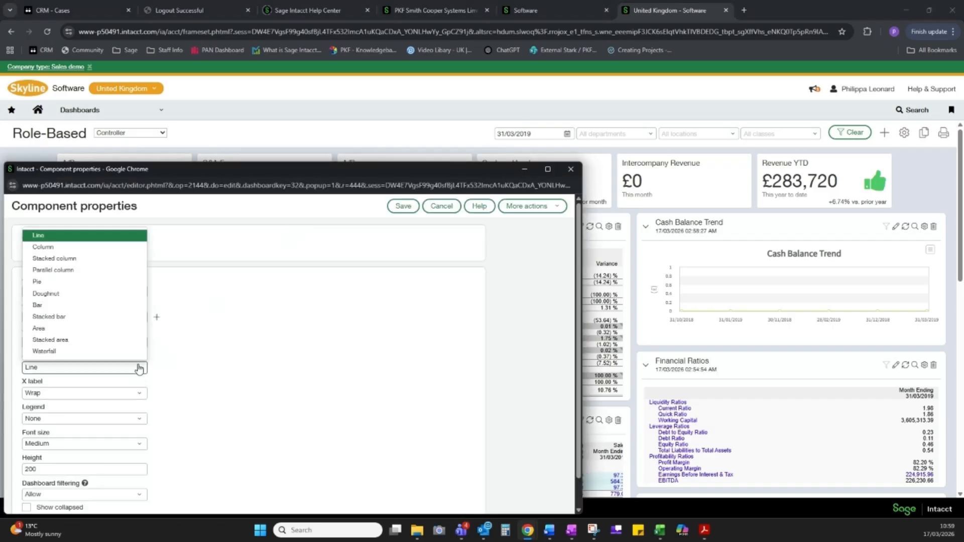
{"action": "left_click", "coordinate": [78, 282]}
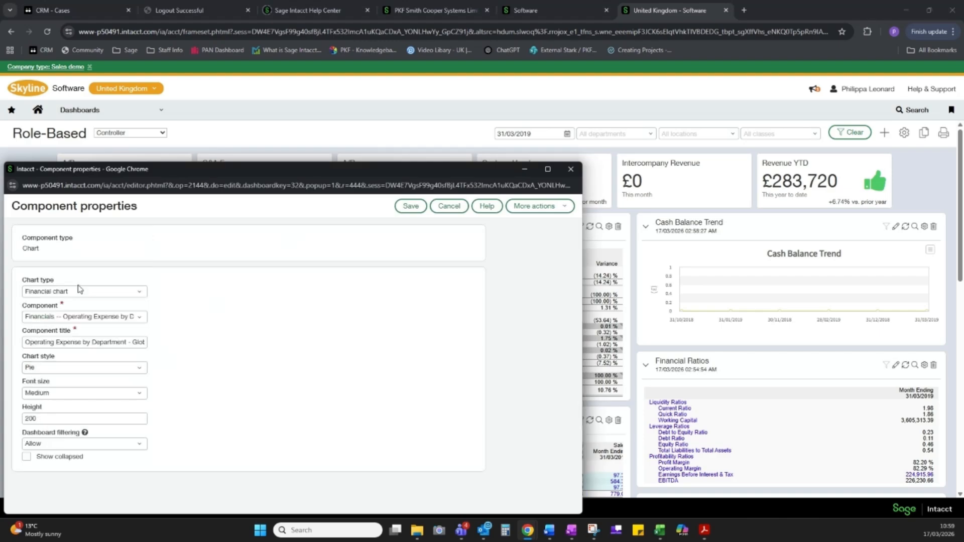
{"action": "left_click", "coordinate": [137, 368]}
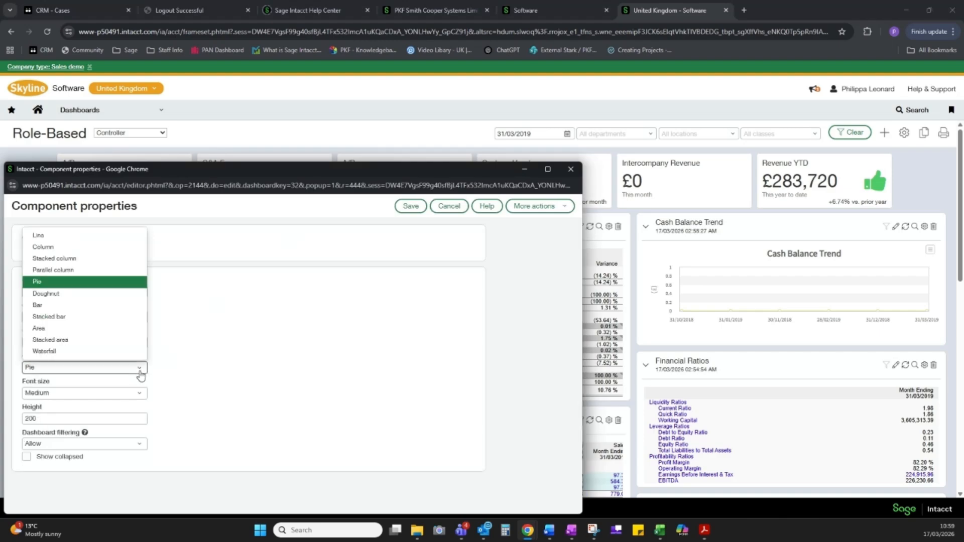
{"action": "left_click", "coordinate": [62, 295]}
{"action": "left_click", "coordinate": [409, 206]}
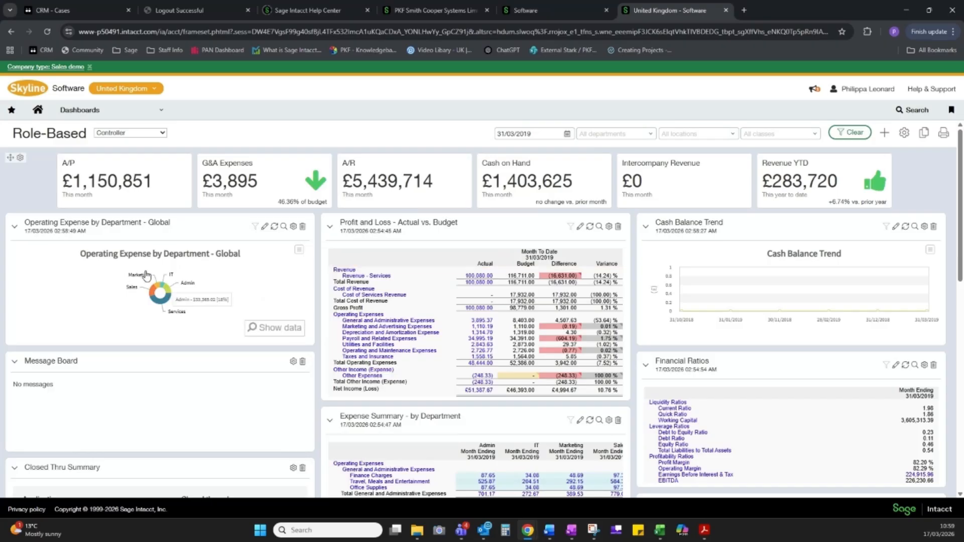
{"action": "left_click_drag", "start_coordinate": [198, 222], "coordinate": [467, 209]}
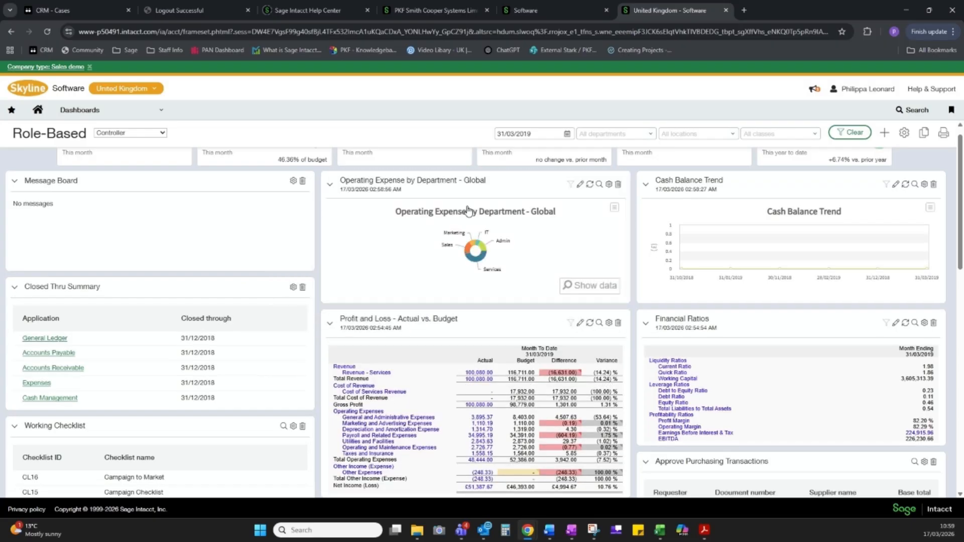
Drill into the Sales segment of the Operating Expense by Department chart to view its detail report, and close the report
{"action": "mouse_move", "coordinate": [474, 250]}
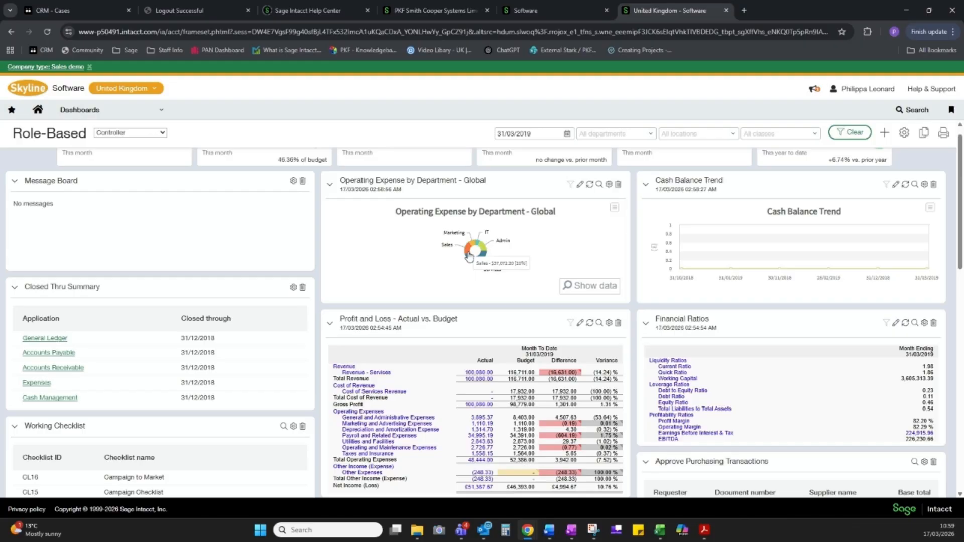
{"action": "left_click", "coordinate": [469, 255]}
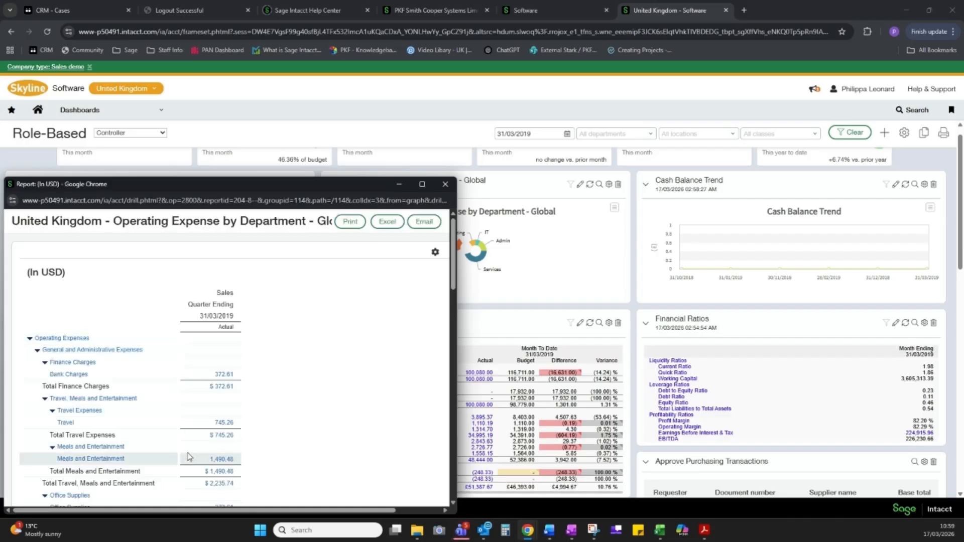
{"action": "left_click", "coordinate": [445, 183]}
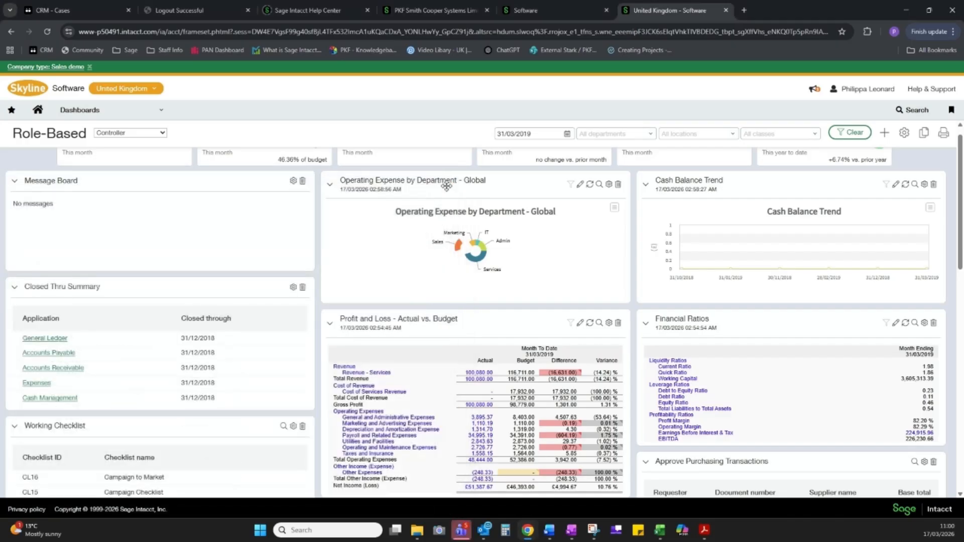
Drill into the Revenue - Services actual amount in the Profit and Loss report, view its General Ledger report full size, and close it
{"action": "left_click", "coordinate": [477, 374]}
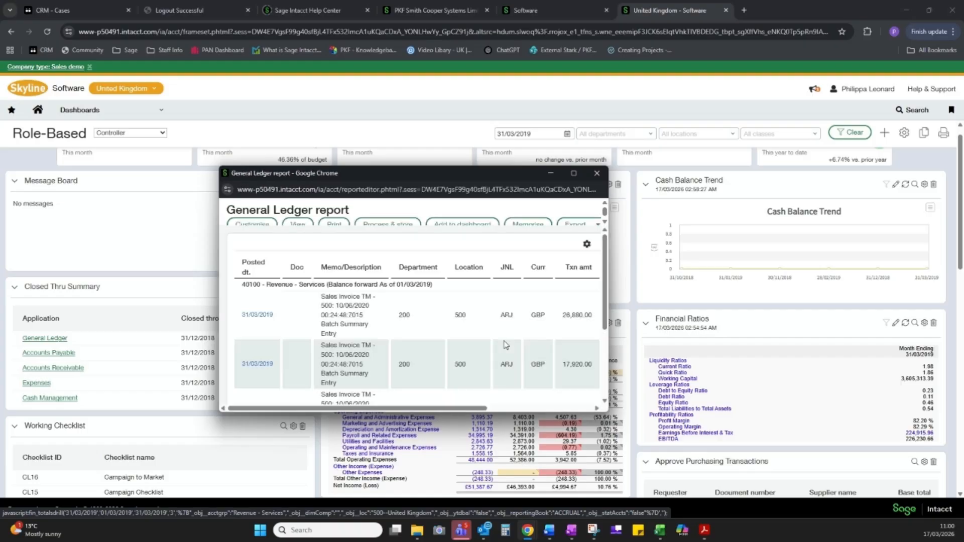
{"action": "left_click", "coordinate": [574, 173]}
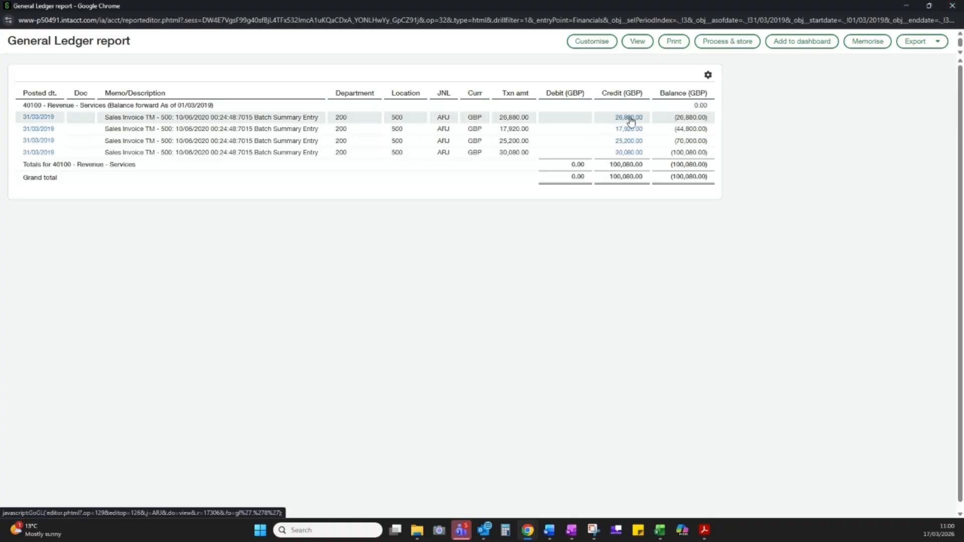
{"action": "left_click", "coordinate": [953, 6]}
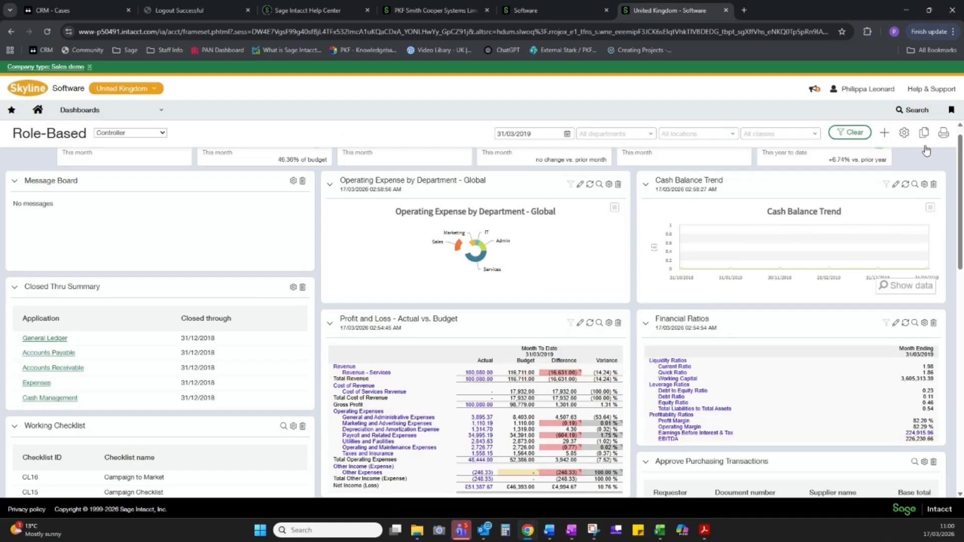
Add a Report component to the dashboard using the Financial Statement report Financials -- Cash Balance - Weekly, save it, and view its weekly columns
{"action": "left_click", "coordinate": [884, 133]}
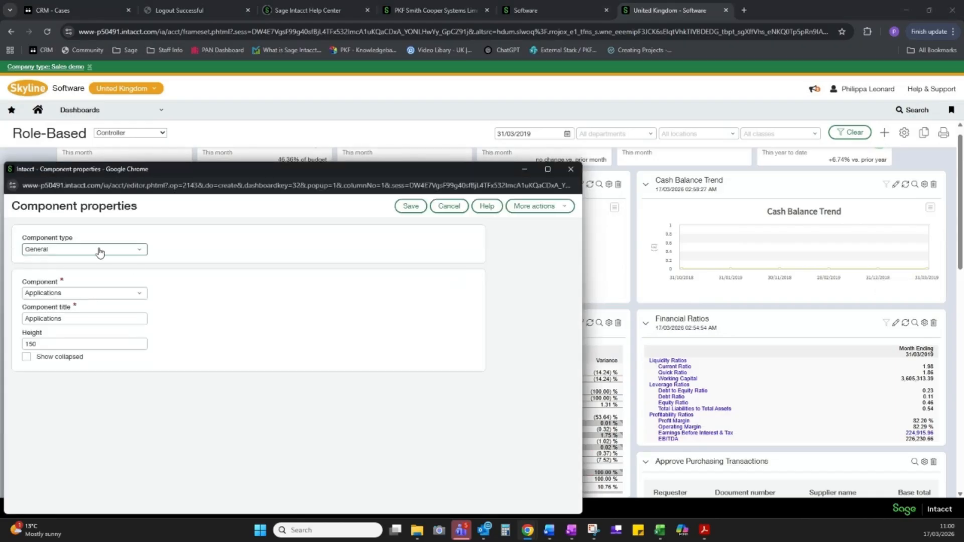
{"action": "left_click", "coordinate": [141, 254]}
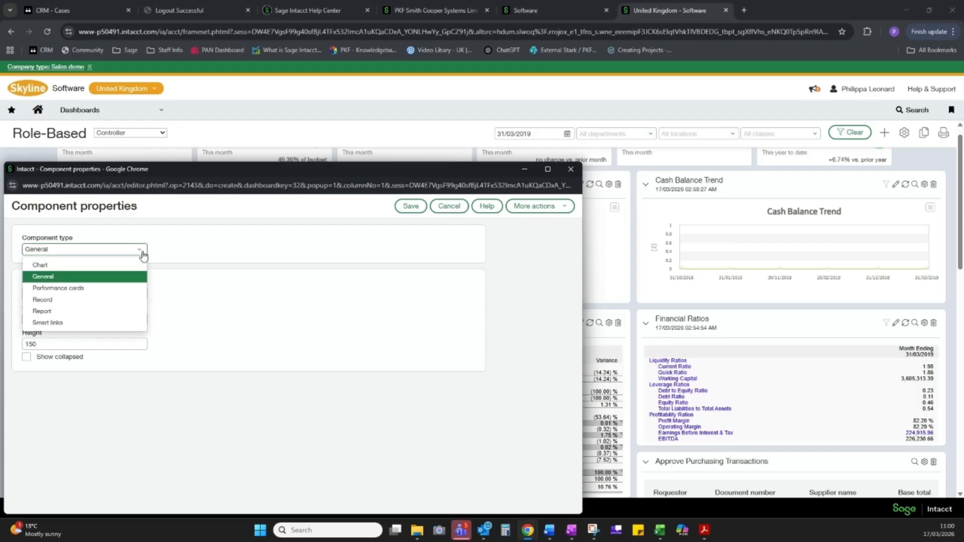
{"action": "left_click", "coordinate": [98, 311]}
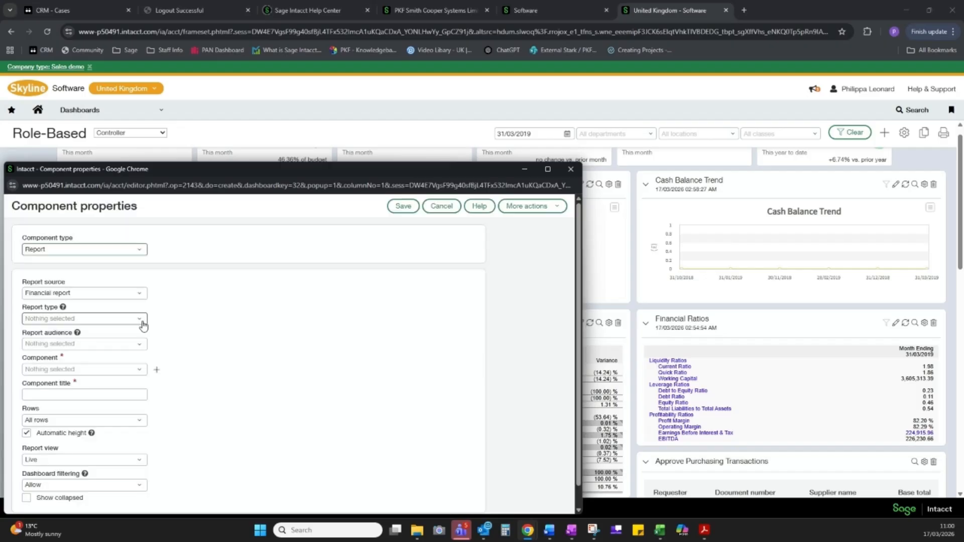
{"action": "left_click", "coordinate": [142, 320]}
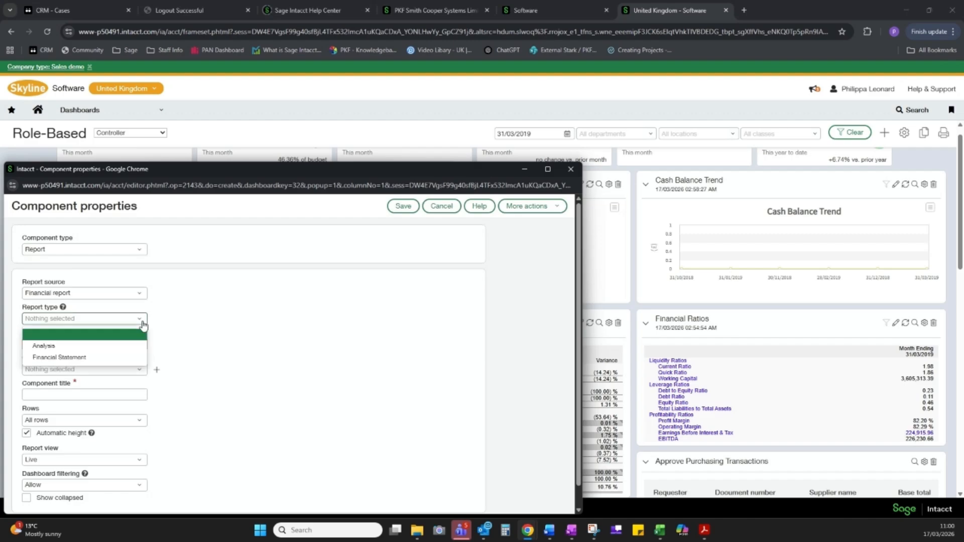
{"action": "left_click", "coordinate": [107, 359]}
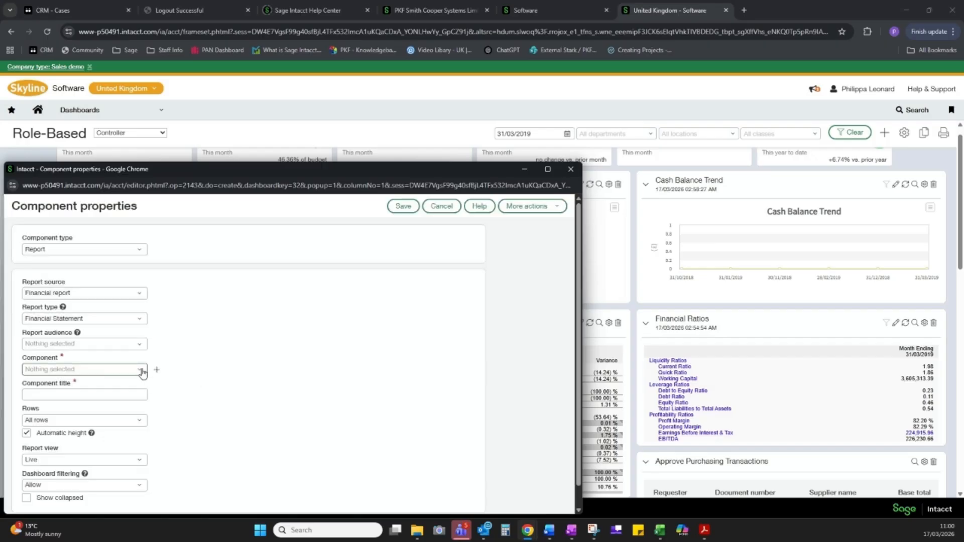
{"action": "left_click", "coordinate": [142, 369]}
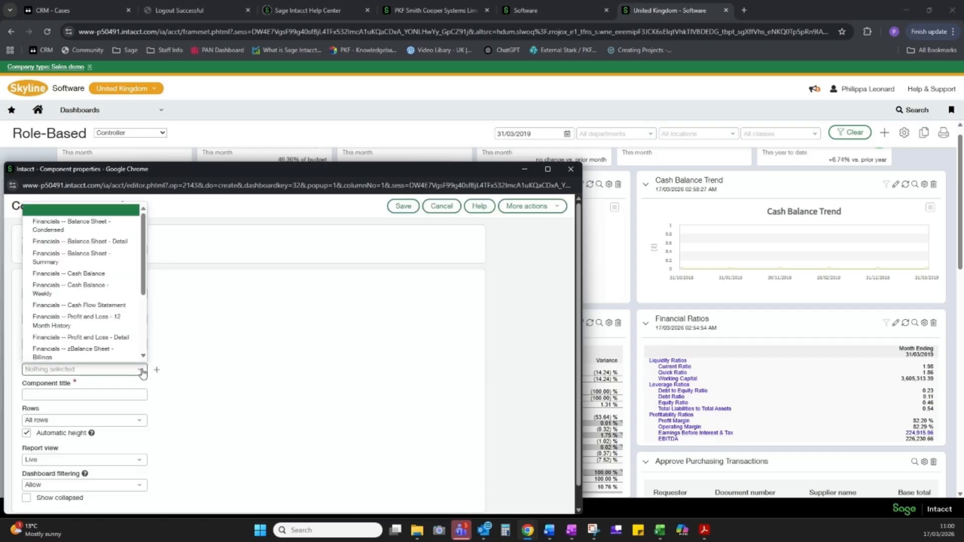
{"action": "left_click", "coordinate": [119, 294]}
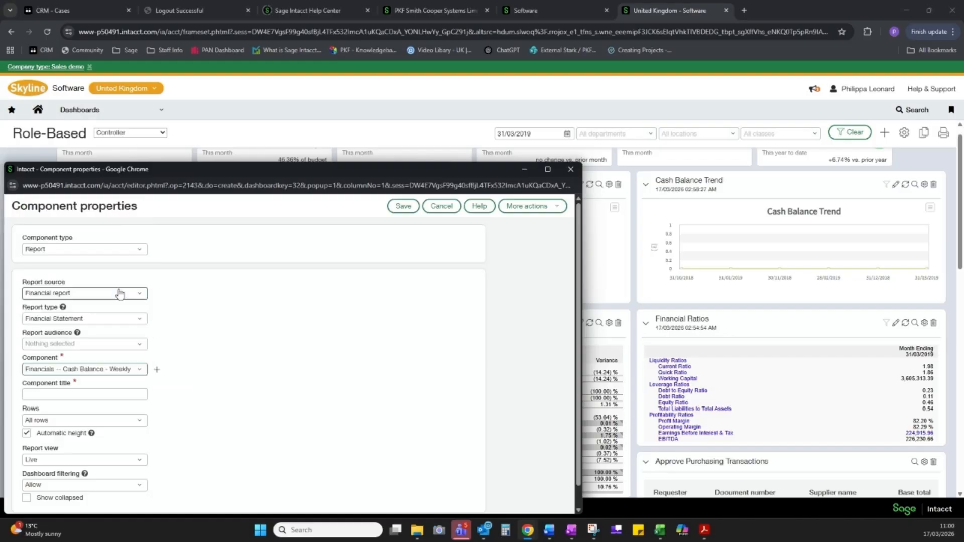
{"action": "left_click", "coordinate": [403, 207]}
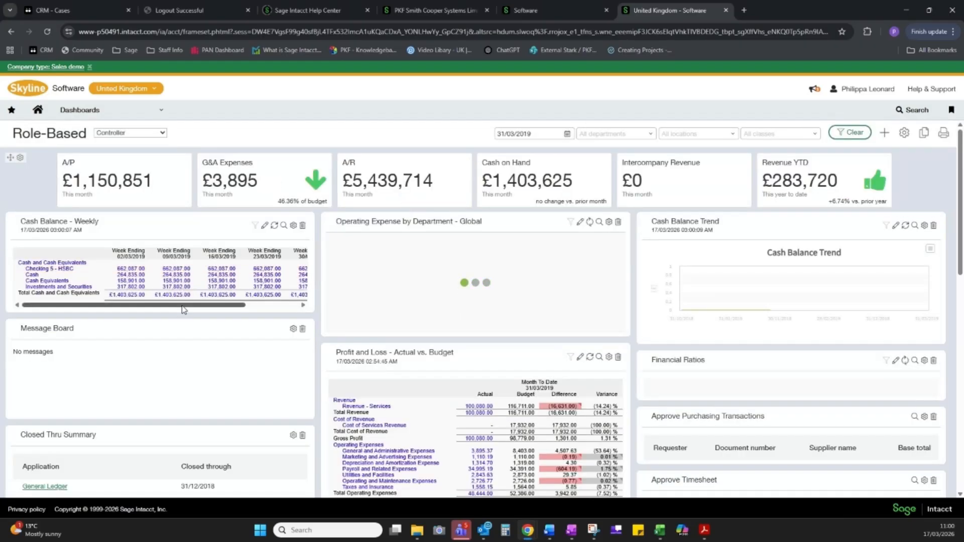
{"action": "left_click_drag", "start_coordinate": [220, 306], "coordinate": [274, 312]}
{"action": "left_click_drag", "start_coordinate": [211, 304], "coordinate": [153, 305]}
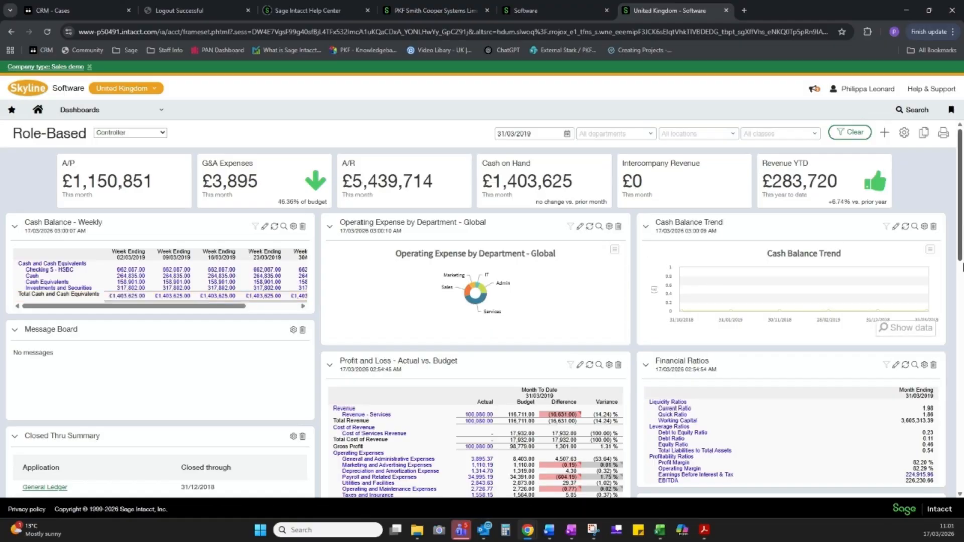
Start a new dashboard component of type Record and choose Approve journal entries as its component
{"action": "scroll", "coordinate": [963, 266], "scroll_direction": "down", "scroll_amount": 5}
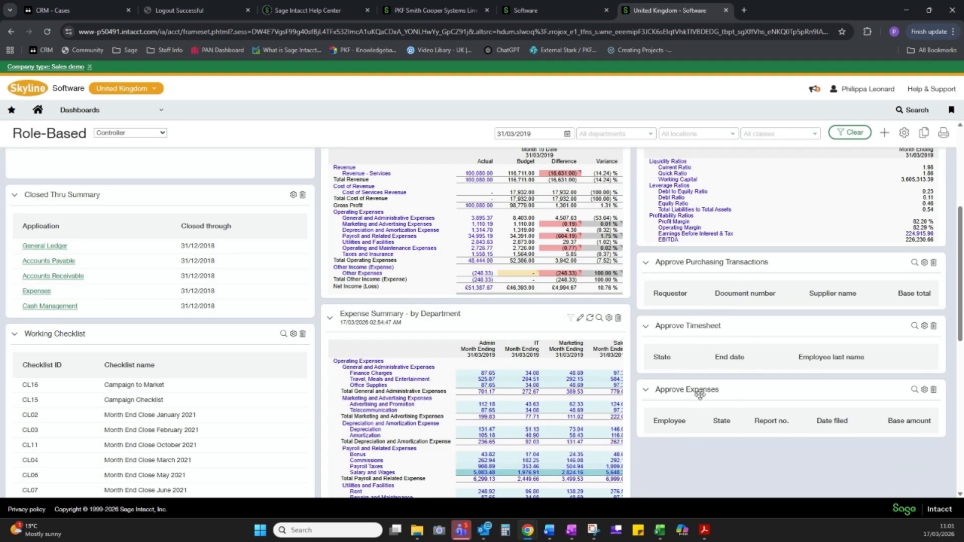
{"action": "left_click", "coordinate": [886, 133]}
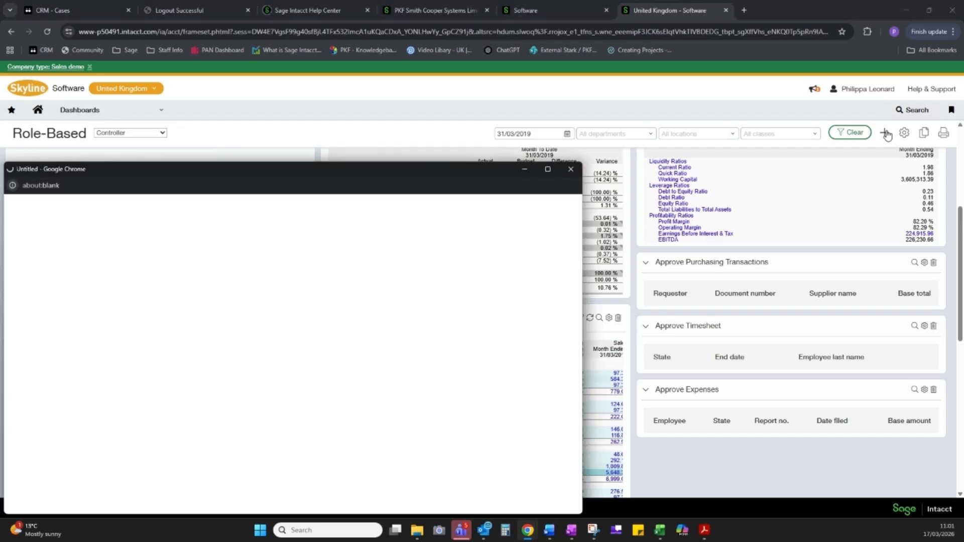
{"action": "left_click", "coordinate": [137, 250]}
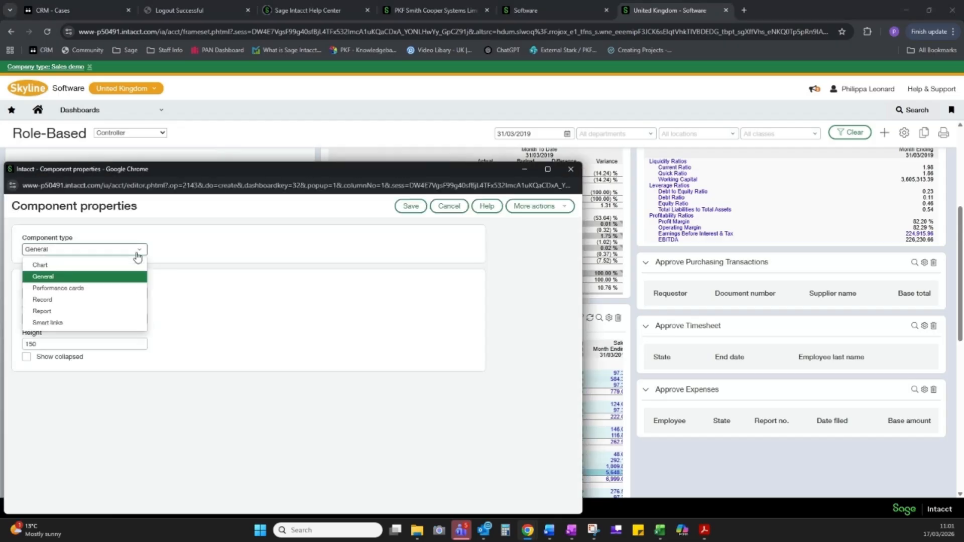
{"action": "left_click", "coordinate": [42, 300]}
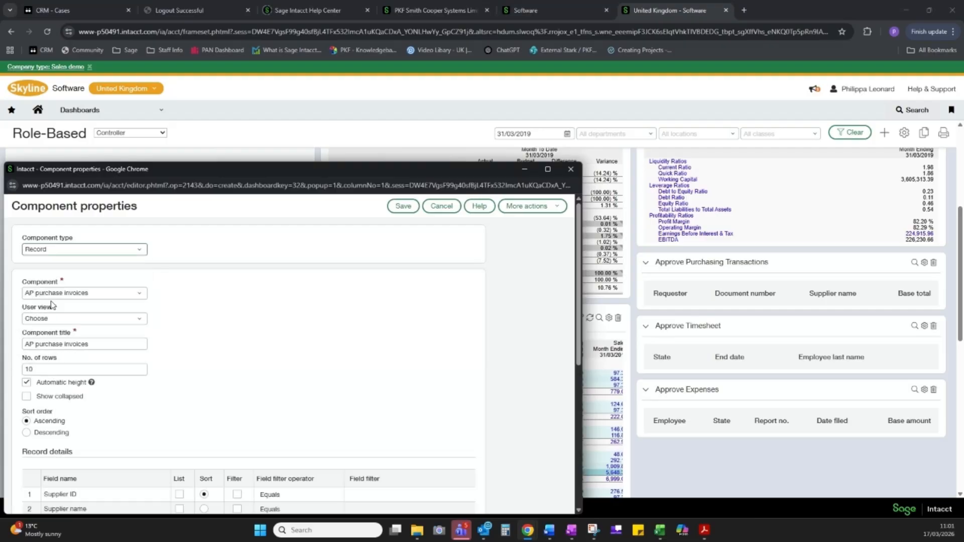
{"action": "left_click", "coordinate": [148, 293]}
{"action": "left_click", "coordinate": [143, 293]}
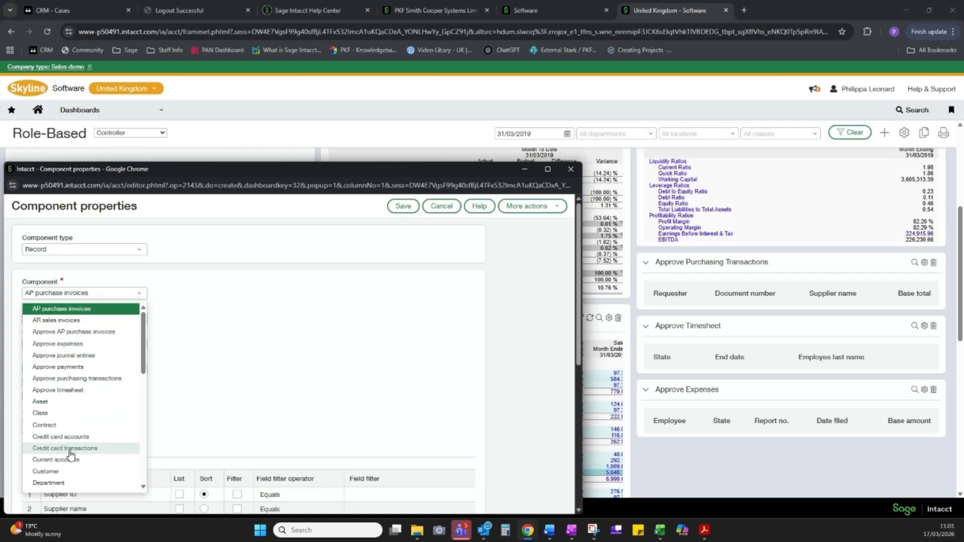
{"action": "scroll", "coordinate": [146, 375], "scroll_direction": "down", "scroll_amount": 3}
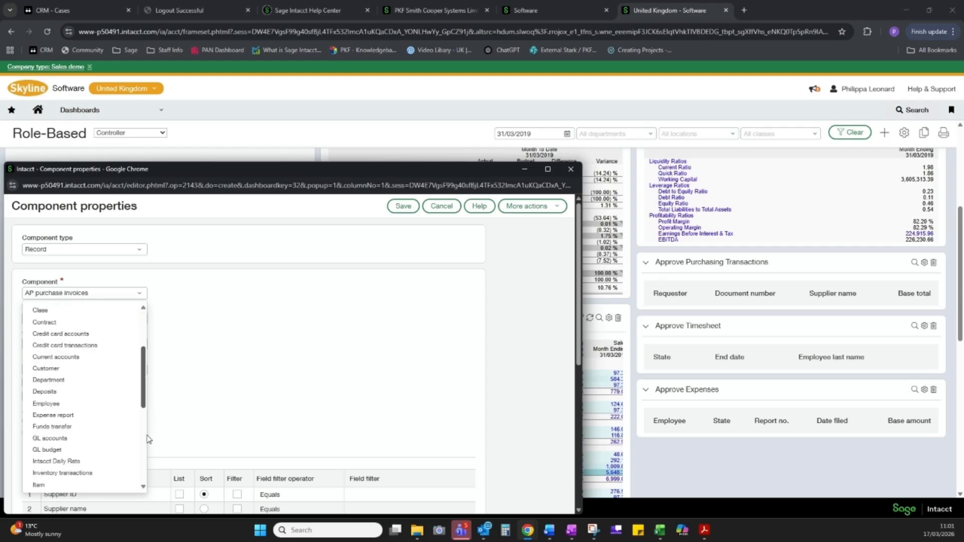
{"action": "scroll", "coordinate": [149, 439], "scroll_direction": "down", "scroll_amount": 2}
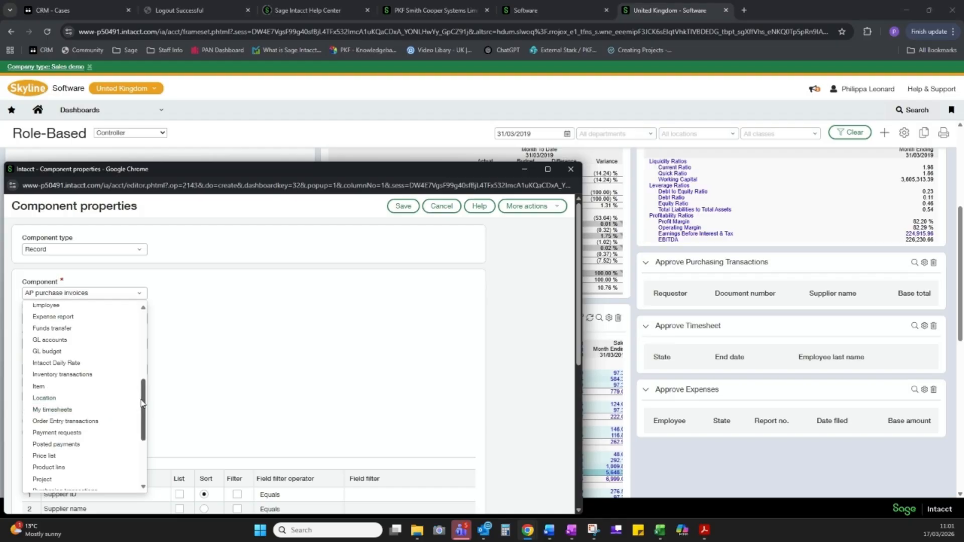
{"action": "left_click_drag", "start_coordinate": [142, 404], "coordinate": [131, 350]}
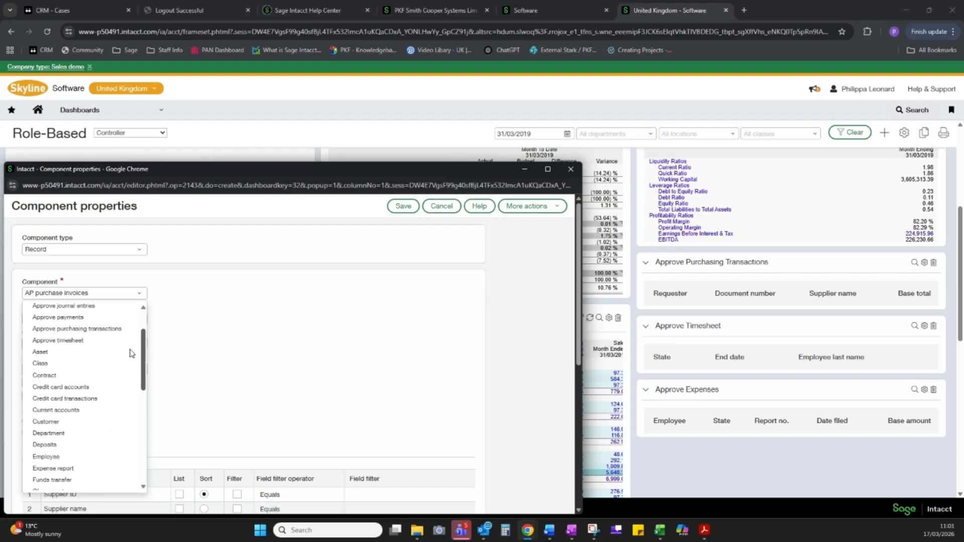
{"action": "left_click", "coordinate": [92, 307]}
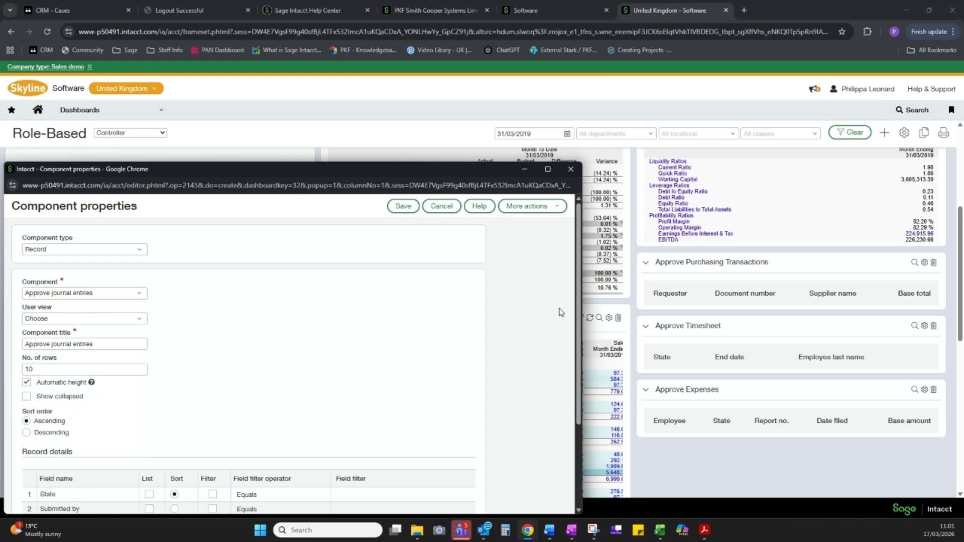
List the Submitted by, Journal and Description fields, save the Approve journal entries component, and move it directly below Financial Ratios
{"action": "scroll", "coordinate": [143, 284], "scroll_direction": "down", "scroll_amount": 1}
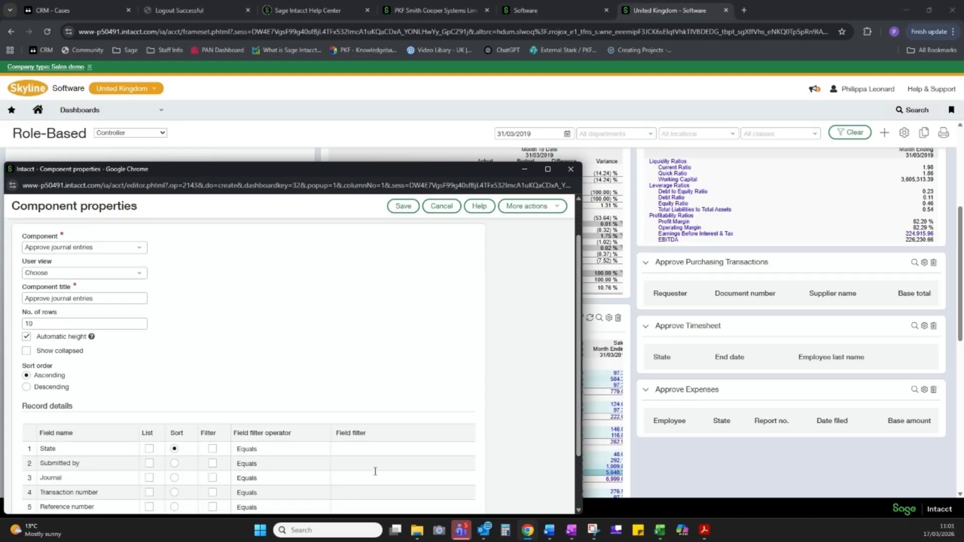
{"action": "scroll", "coordinate": [580, 381], "scroll_direction": "down", "scroll_amount": 2}
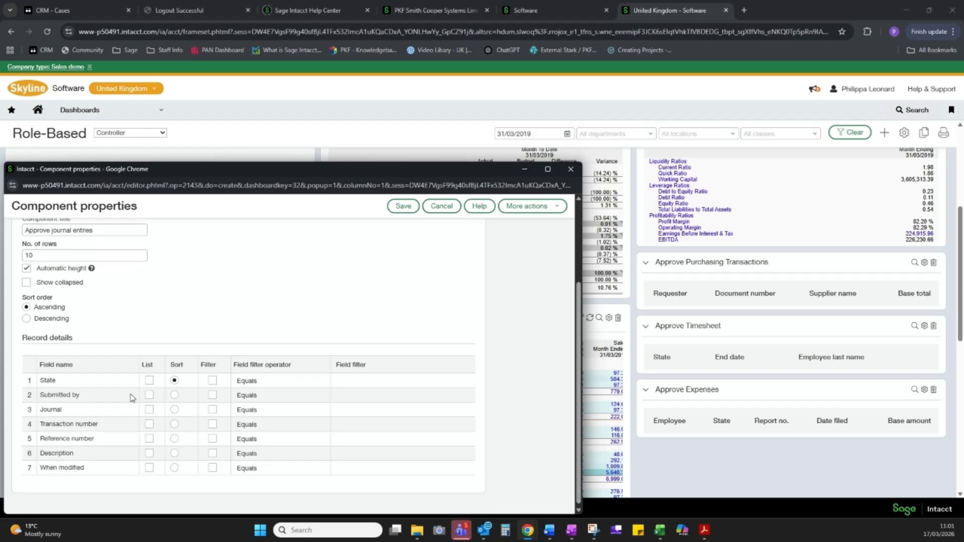
{"action": "left_click", "coordinate": [150, 395]}
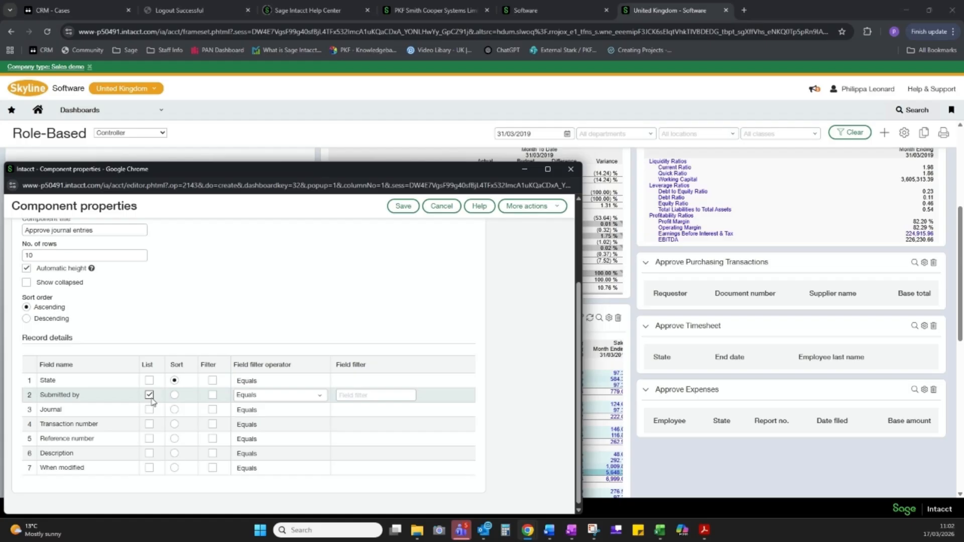
{"action": "left_click", "coordinate": [152, 413]}
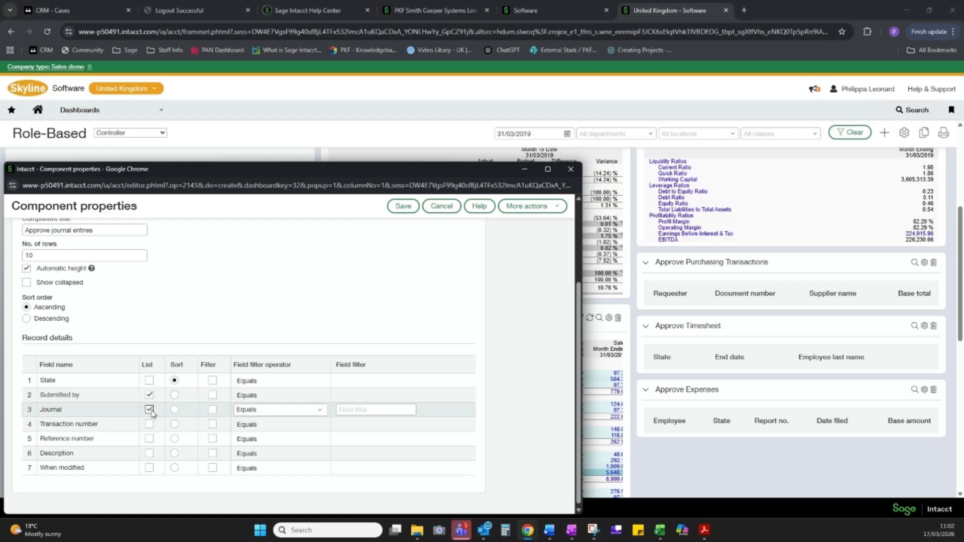
{"action": "left_click", "coordinate": [149, 456]}
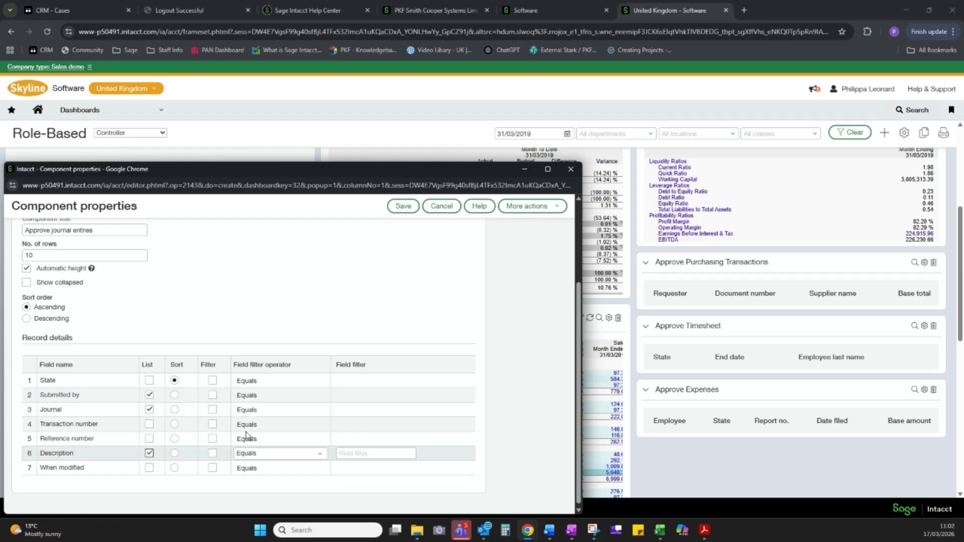
{"action": "left_click", "coordinate": [403, 209]}
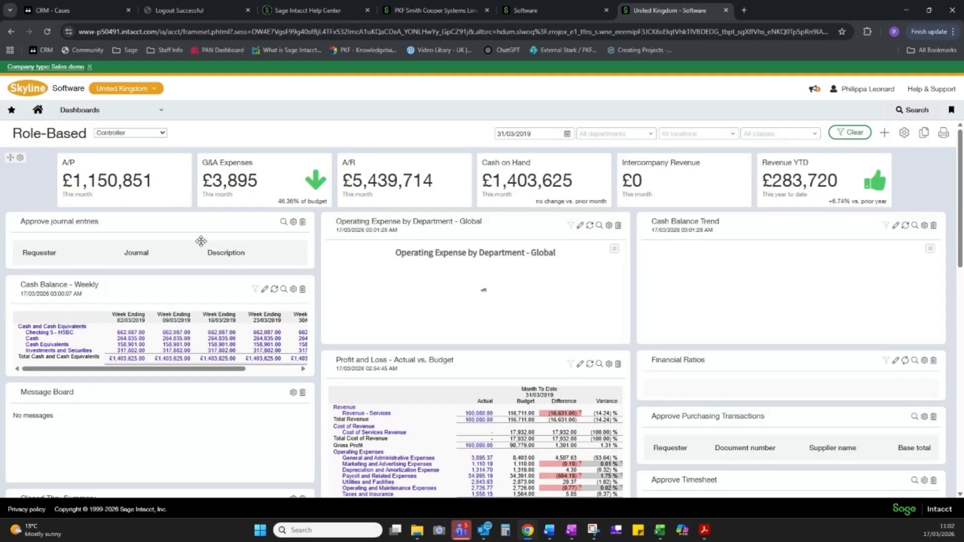
{"action": "left_click_drag", "start_coordinate": [153, 222], "coordinate": [791, 350]}
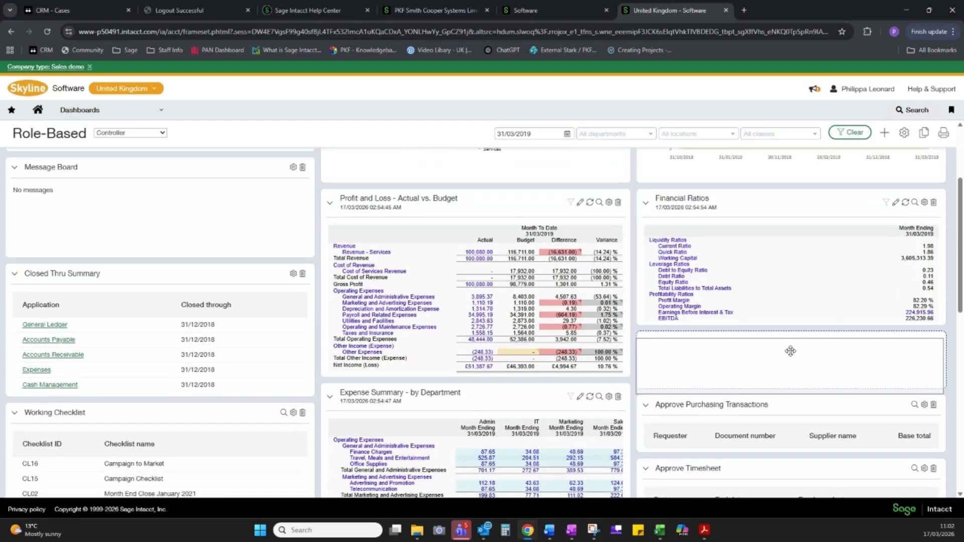
Add a General component showing Applications to the dashboard and save it
{"action": "left_click", "coordinate": [886, 135]}
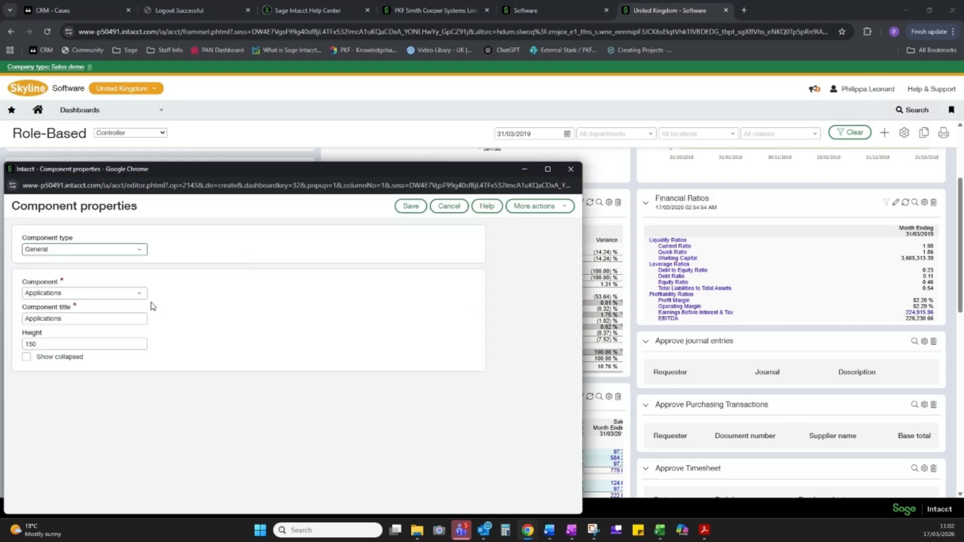
{"action": "left_click", "coordinate": [140, 297]}
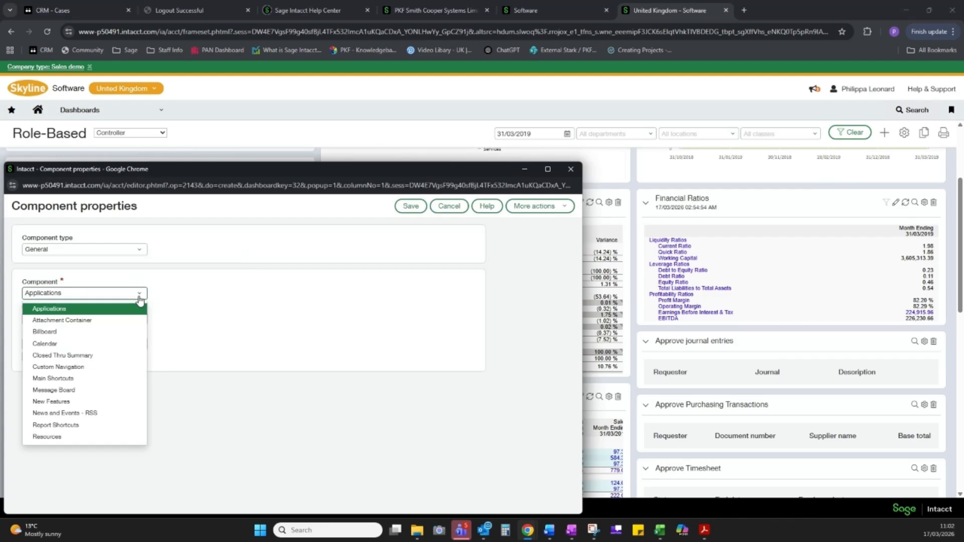
{"action": "left_click", "coordinate": [140, 251]}
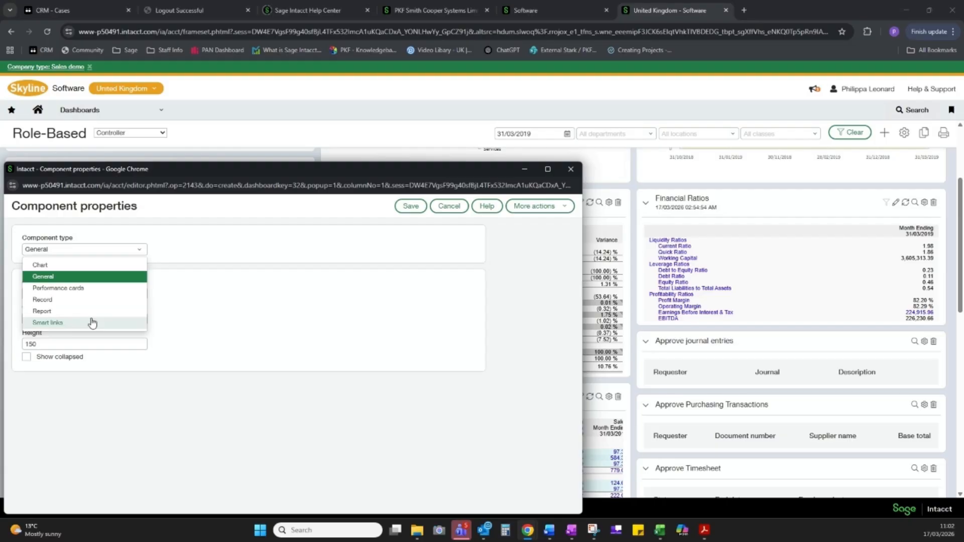
{"action": "left_click", "coordinate": [417, 208]}
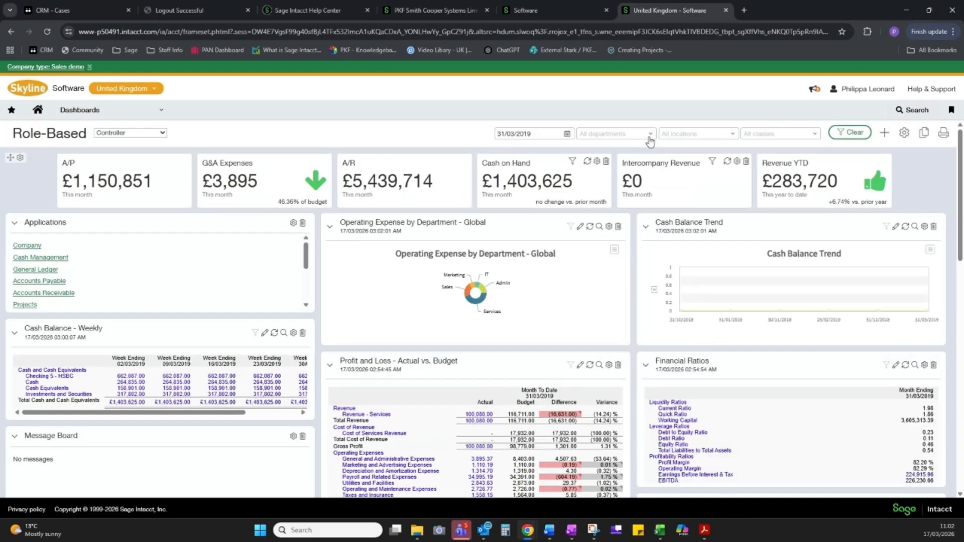
Filter the dashboard by location 500--United Kingdom, and by department 200--Services, applying each filter
{"action": "left_click", "coordinate": [733, 140]}
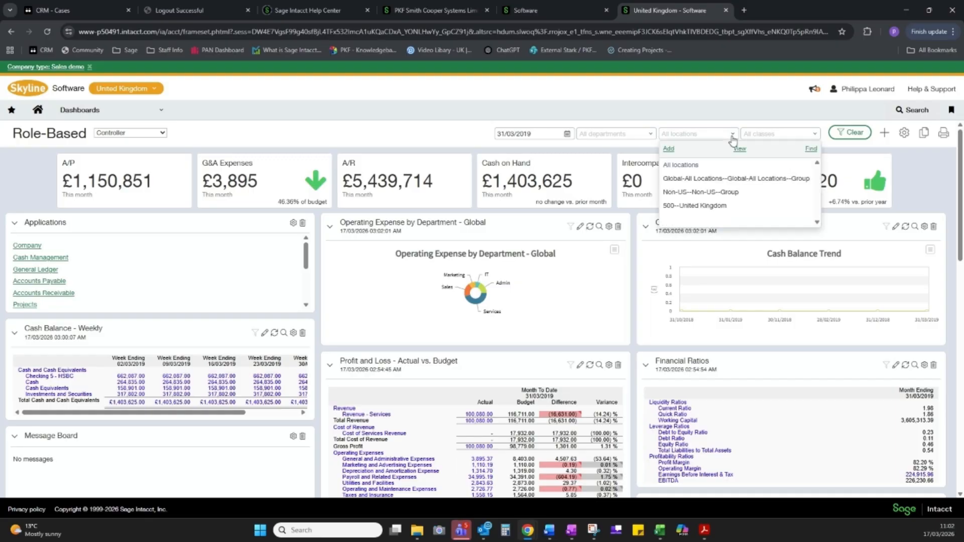
{"action": "left_click", "coordinate": [704, 206]}
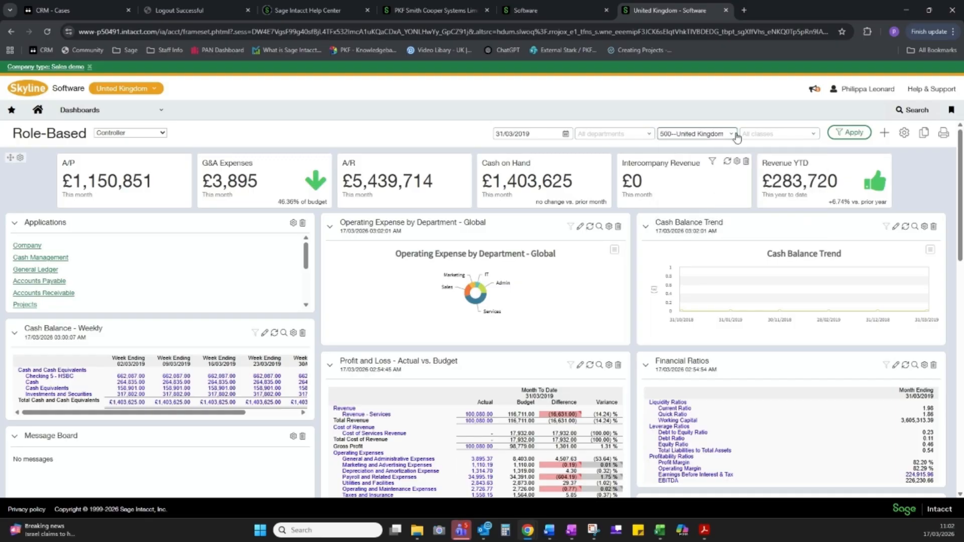
{"action": "left_click", "coordinate": [844, 134]}
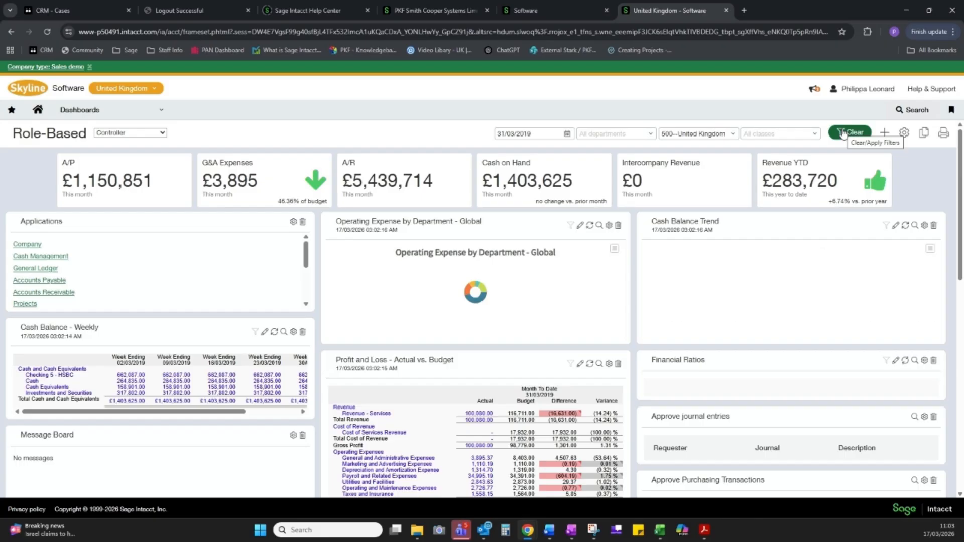
{"action": "left_click", "coordinate": [651, 135]}
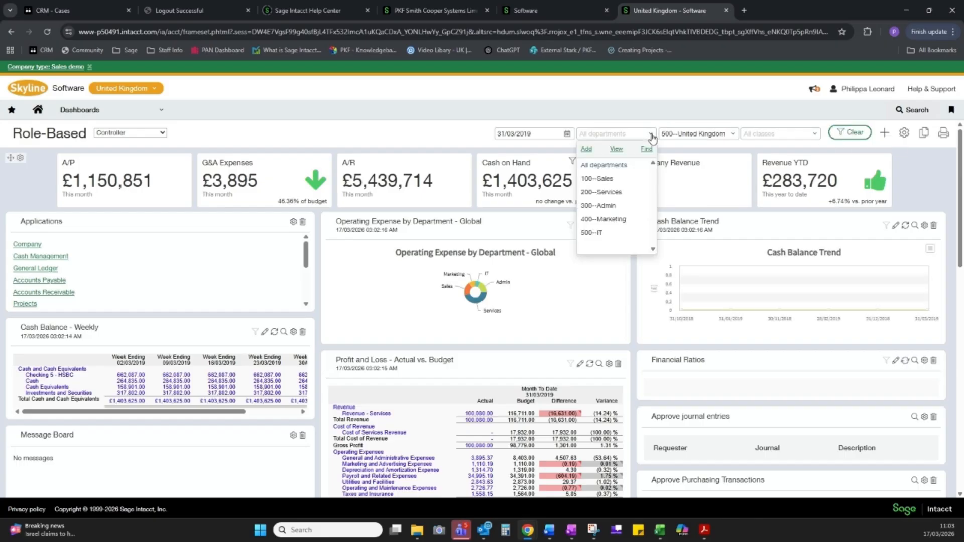
{"action": "left_click", "coordinate": [601, 192]}
{"action": "left_click", "coordinate": [852, 132]}
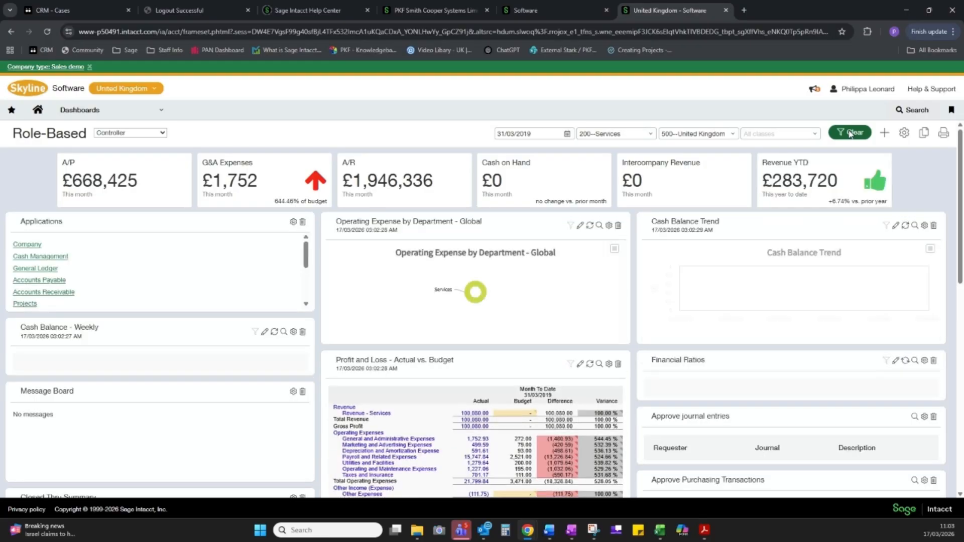
Change the dashboard's as-of date filter to 30/06/2019 and apply it
{"action": "left_click", "coordinate": [568, 134]}
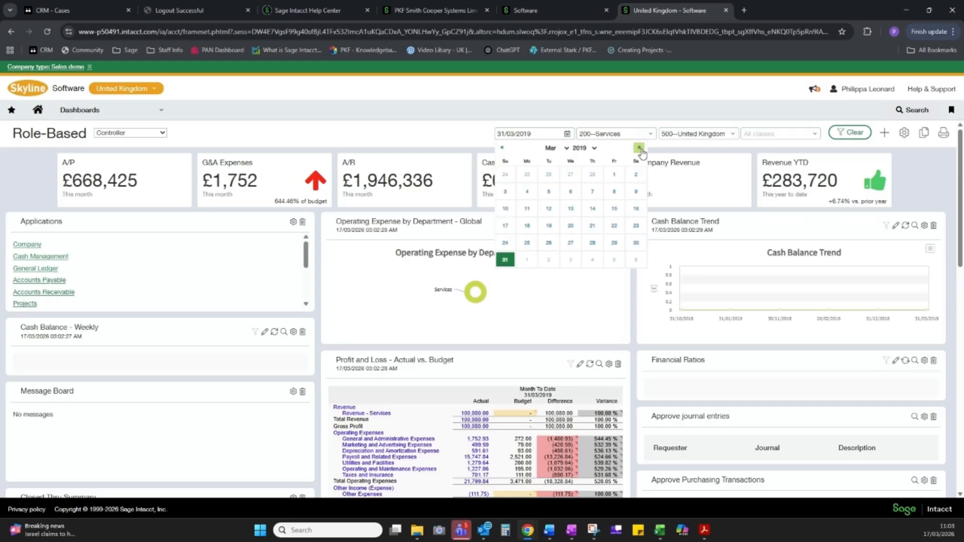
{"action": "left_click", "coordinate": [639, 149]}
{"action": "left_click", "coordinate": [638, 148]}
{"action": "left_click", "coordinate": [639, 148]}
{"action": "left_click", "coordinate": [507, 259]}
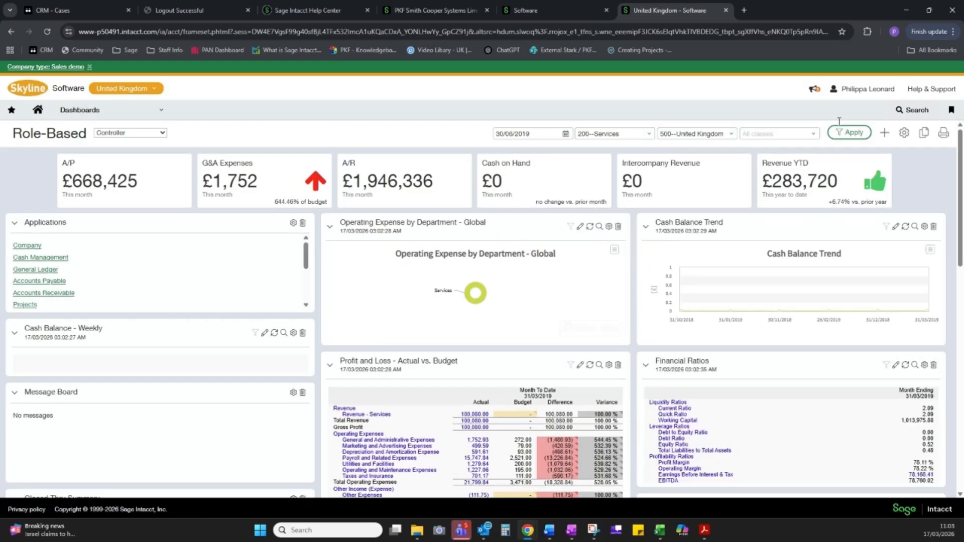
{"action": "left_click", "coordinate": [849, 132]}
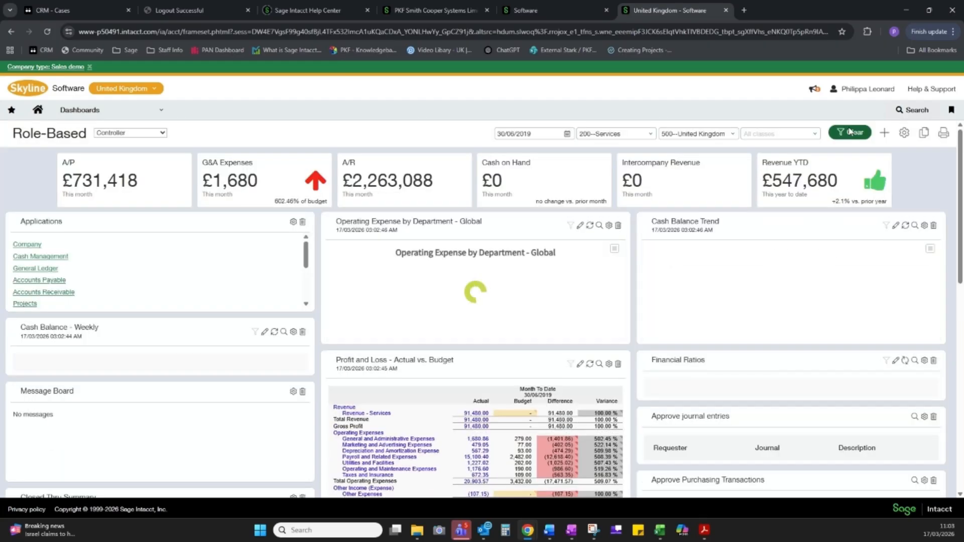
Clear all dashboard filters, set the as-of date to 31/03/2026, and apply it
{"action": "mouse_move", "coordinate": [471, 300]}
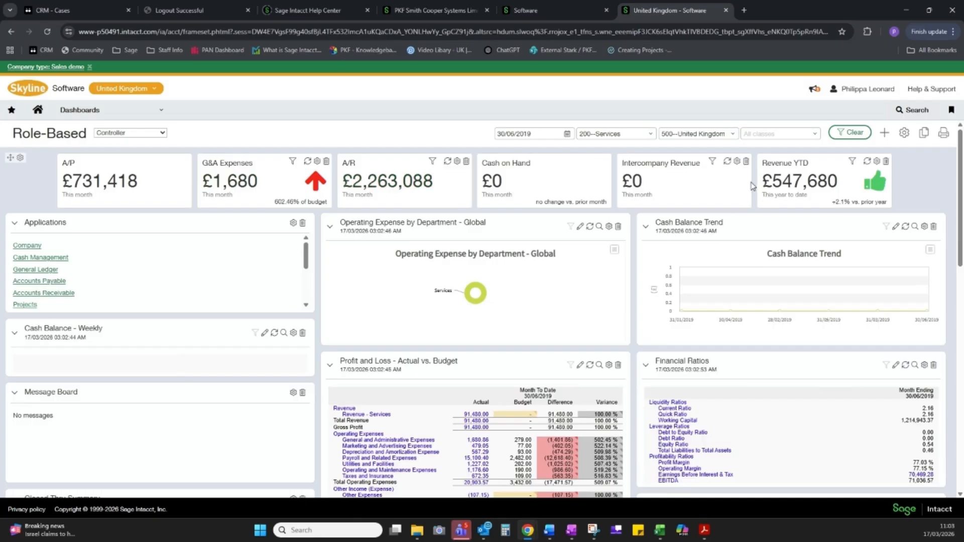
{"action": "left_click", "coordinate": [849, 133]}
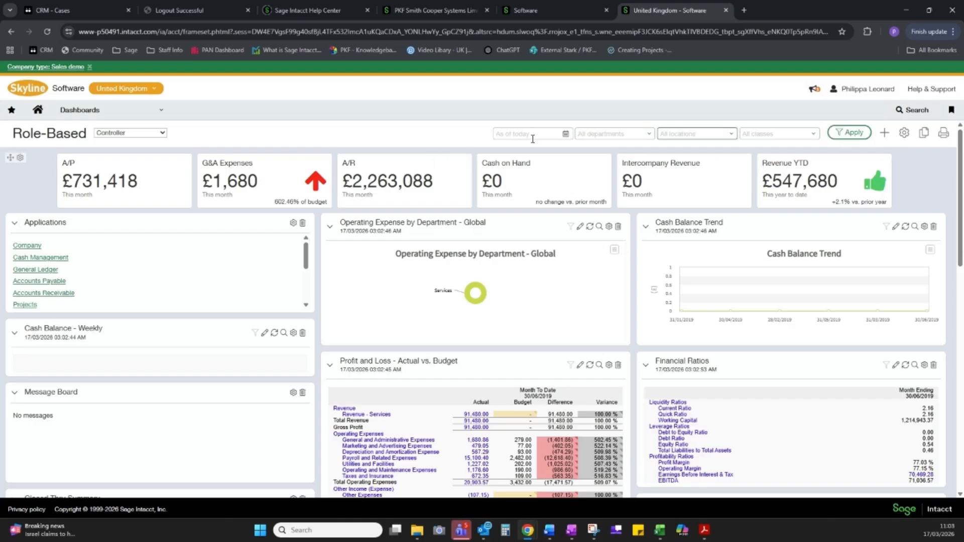
{"action": "left_click", "coordinate": [566, 134]}
{"action": "left_click", "coordinate": [546, 243]}
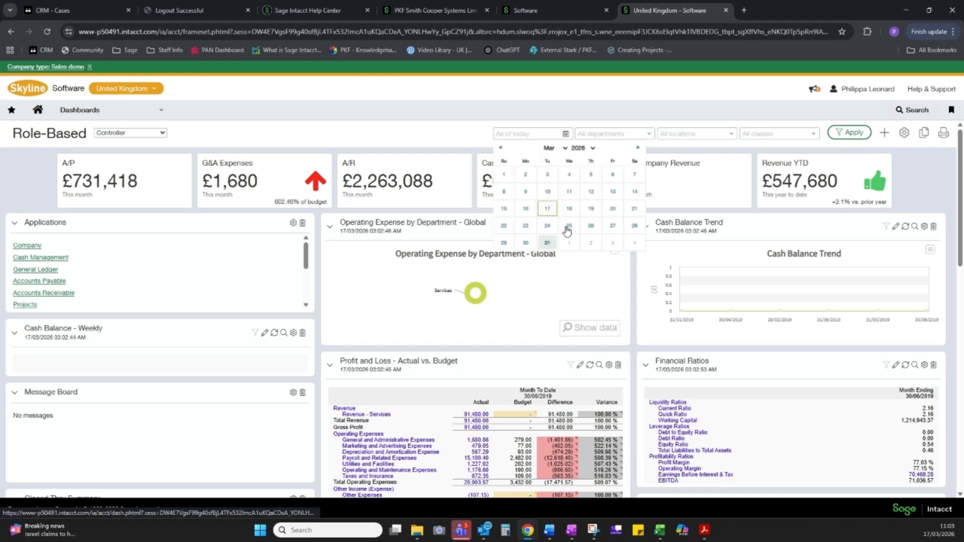
{"action": "left_click", "coordinate": [863, 131]}
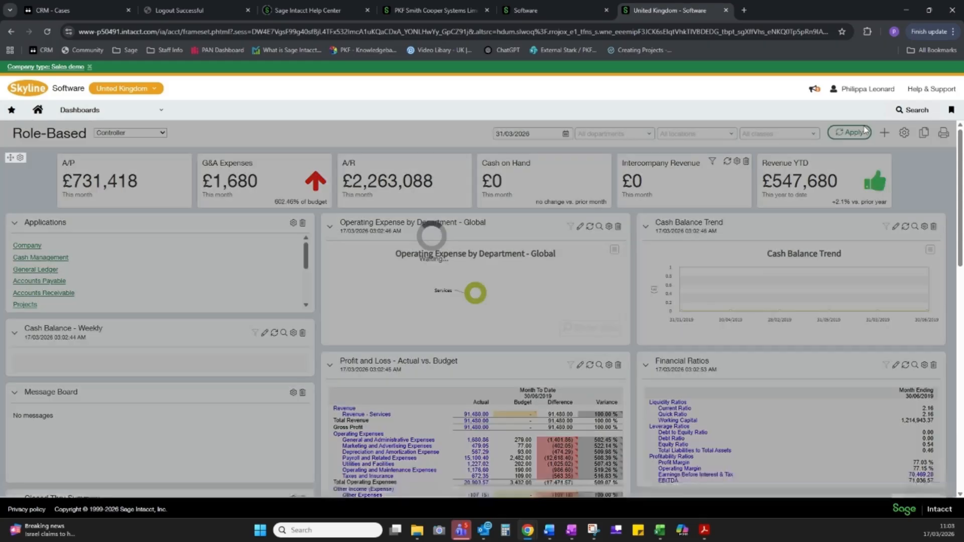